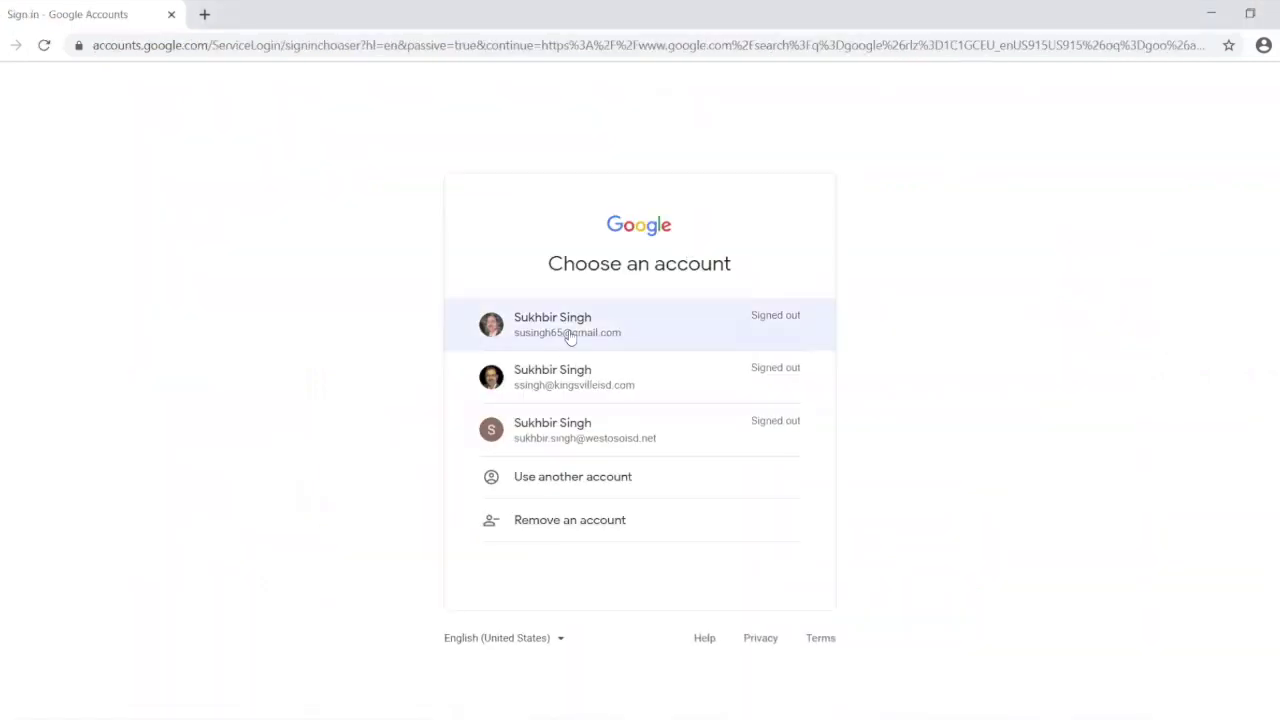
Step: Sign in with the first saved Google account using the autofilled password
click(570, 328)
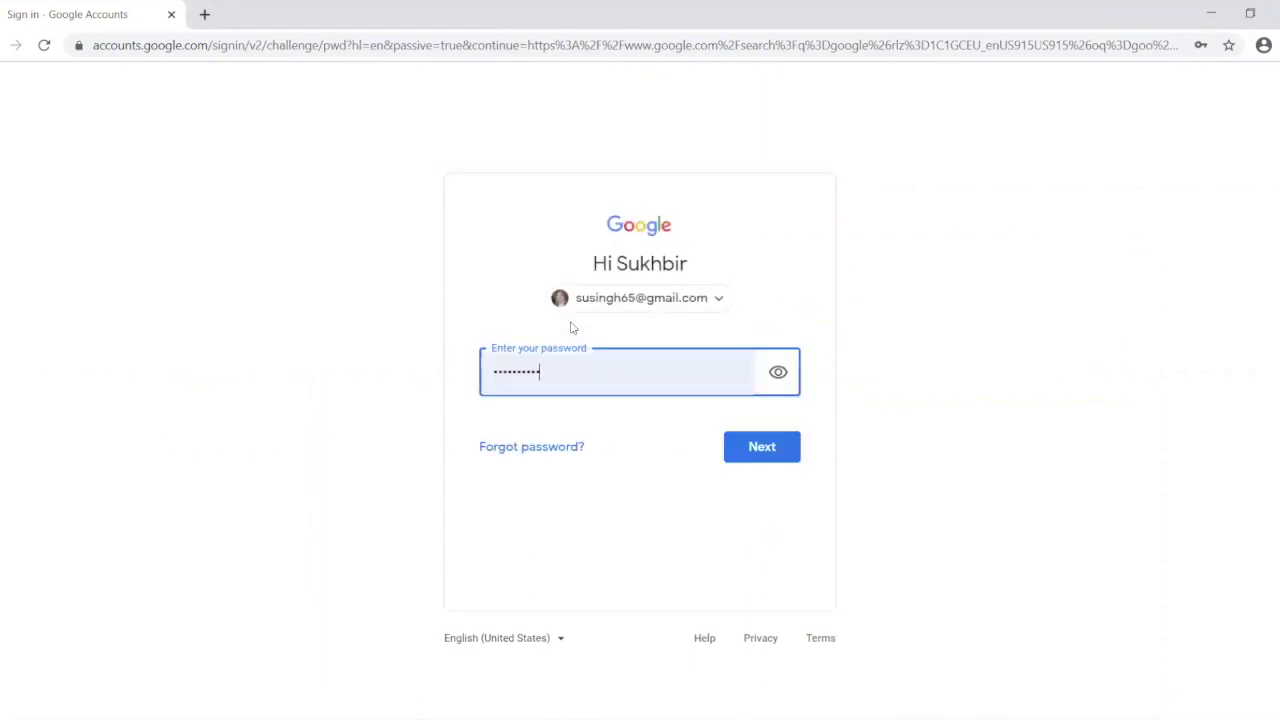
click(770, 449)
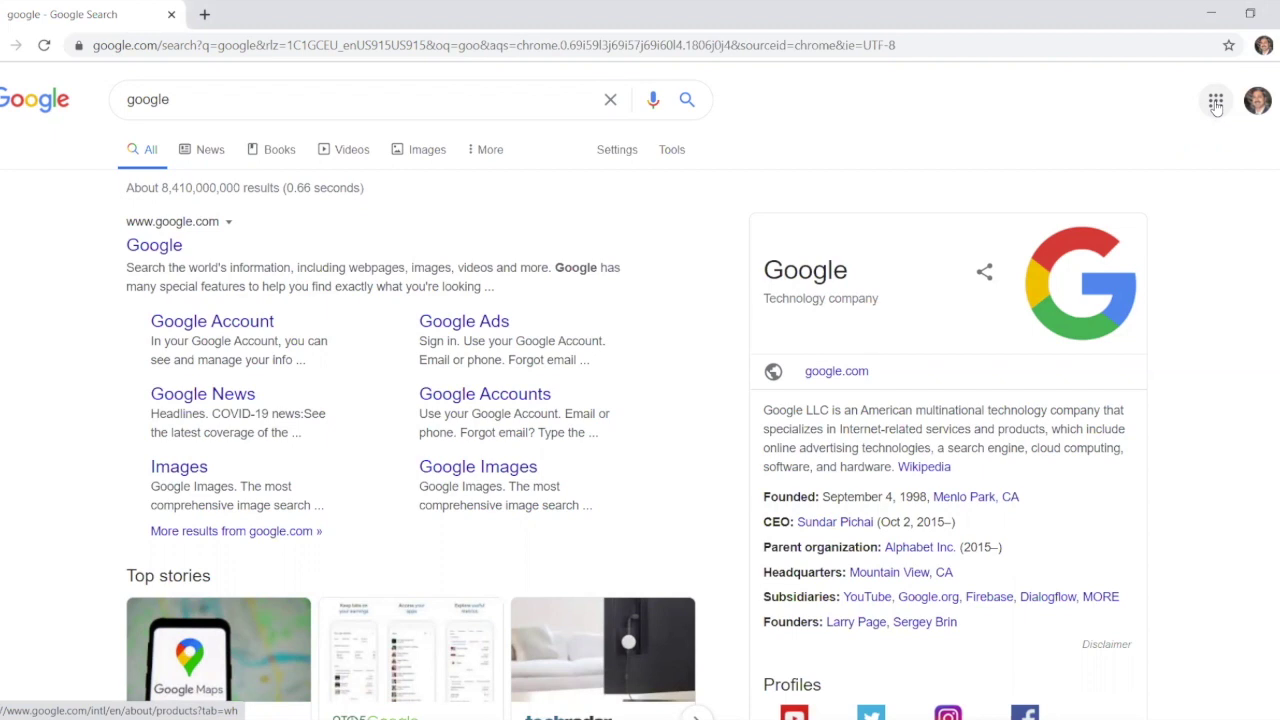
Step: Launch Google Classroom from the Google apps grid on the search page
click(1216, 102)
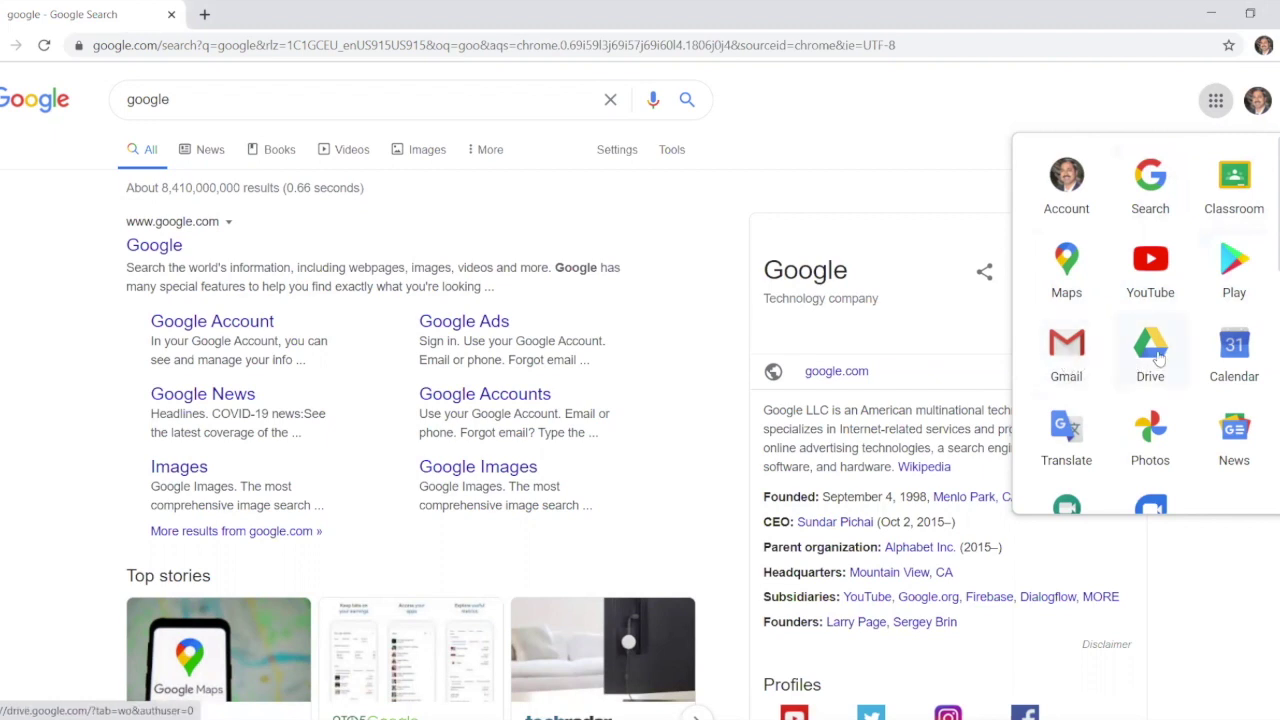
click(1238, 178)
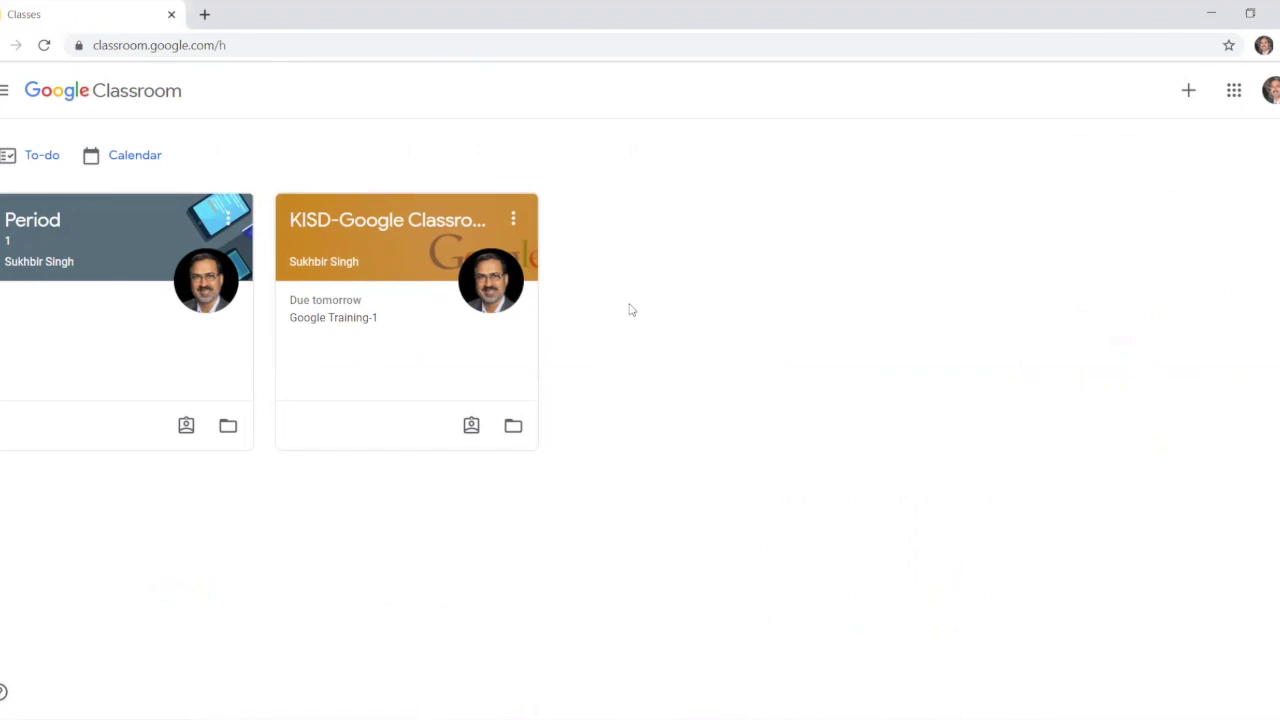
Step: Bring up the + menu offering Join class and Create class
click(1189, 96)
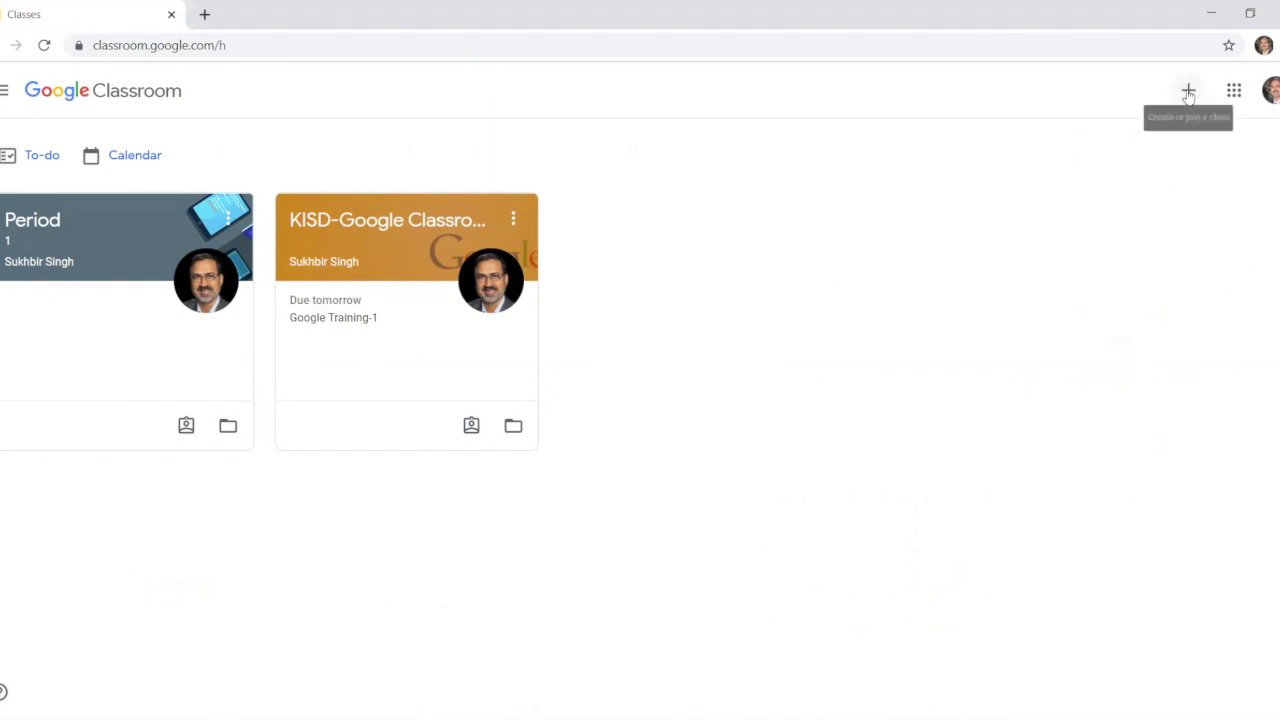
click(1189, 94)
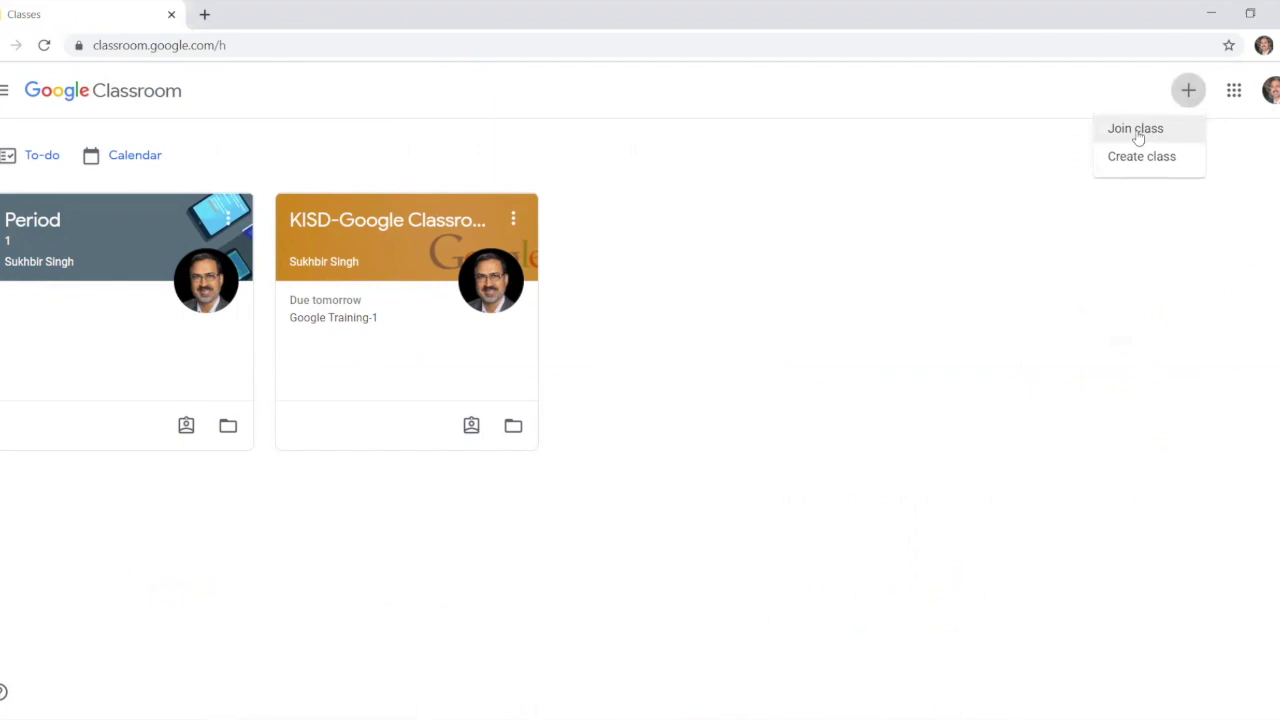
Step: Join the Period 2 class by pasting the teacher's class code
click(1137, 136)
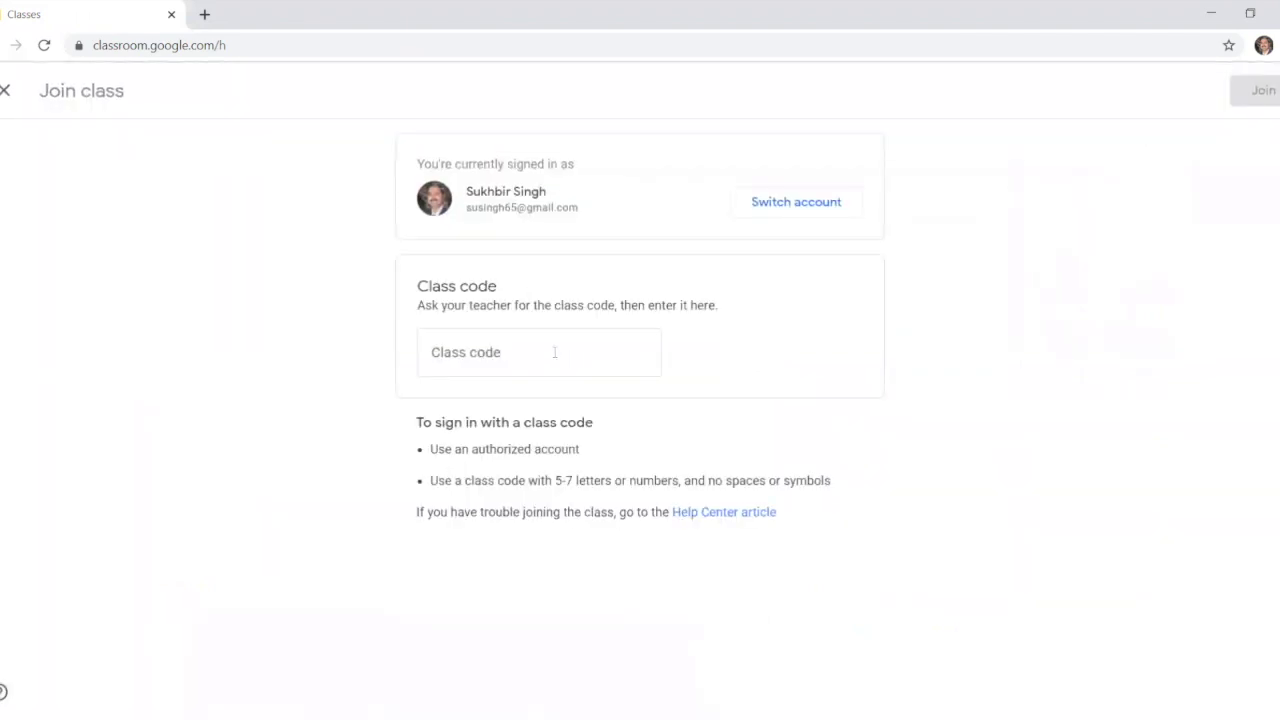
click(554, 352)
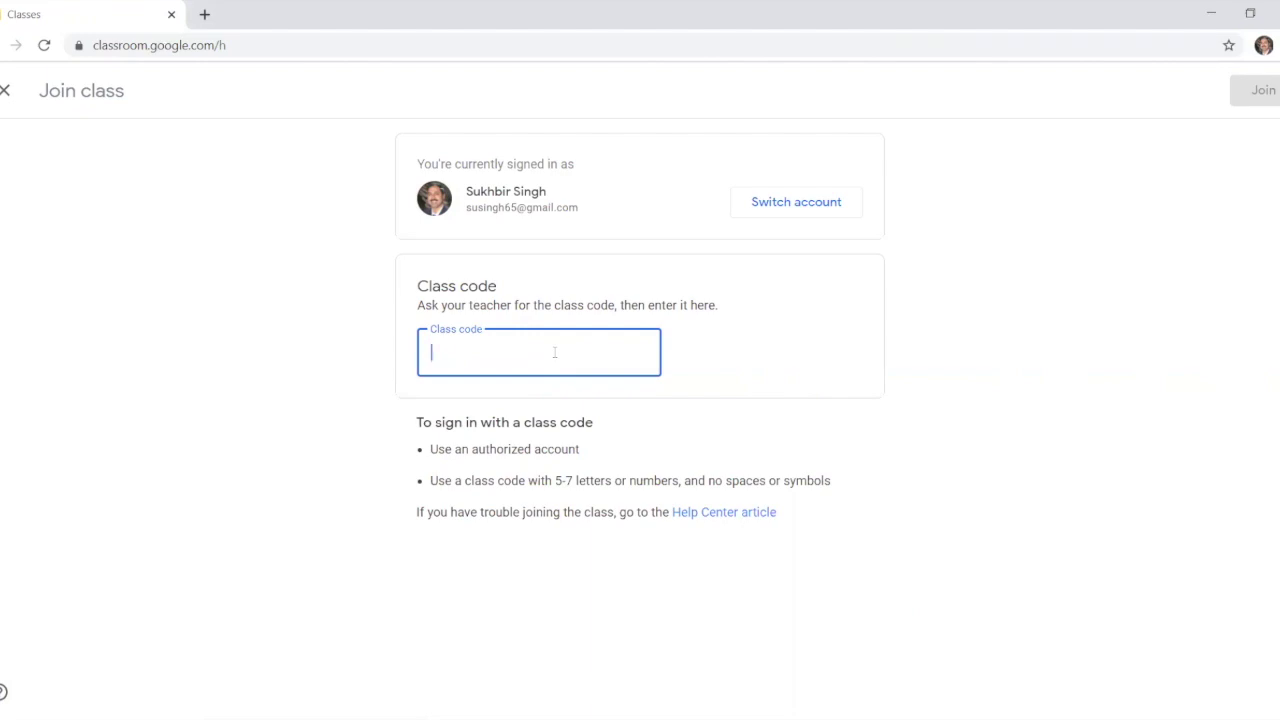
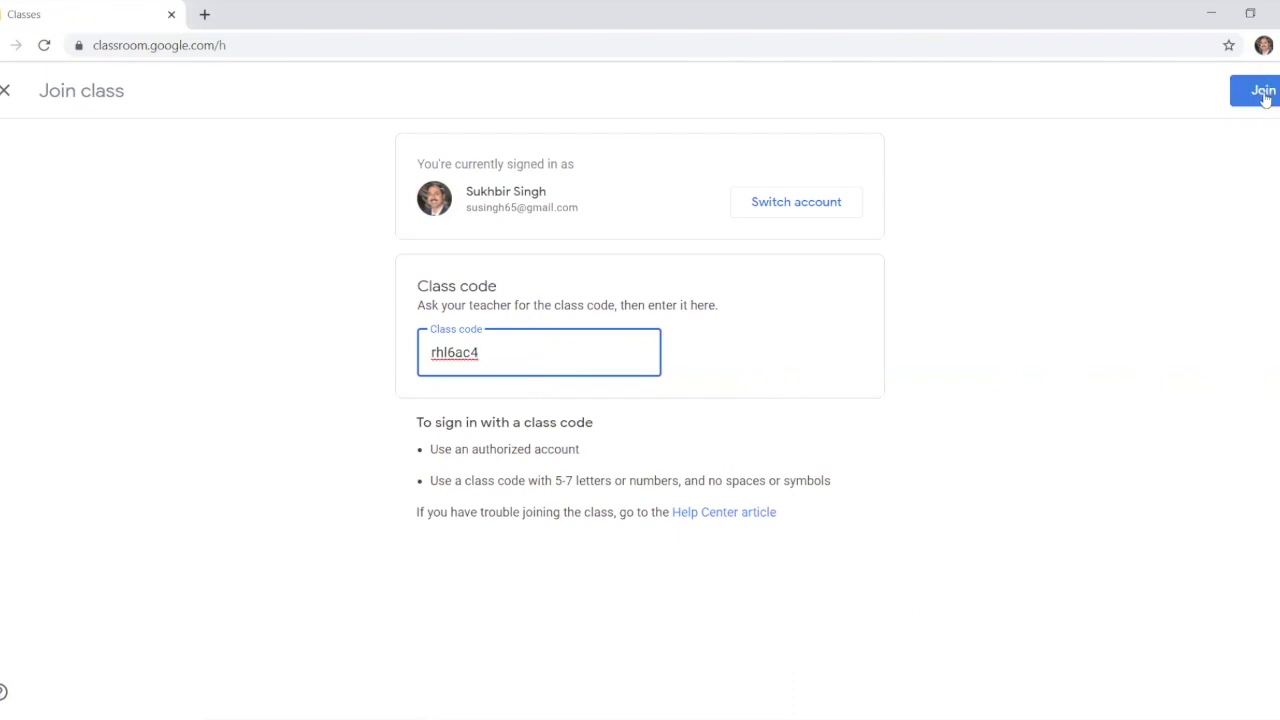
click(1264, 92)
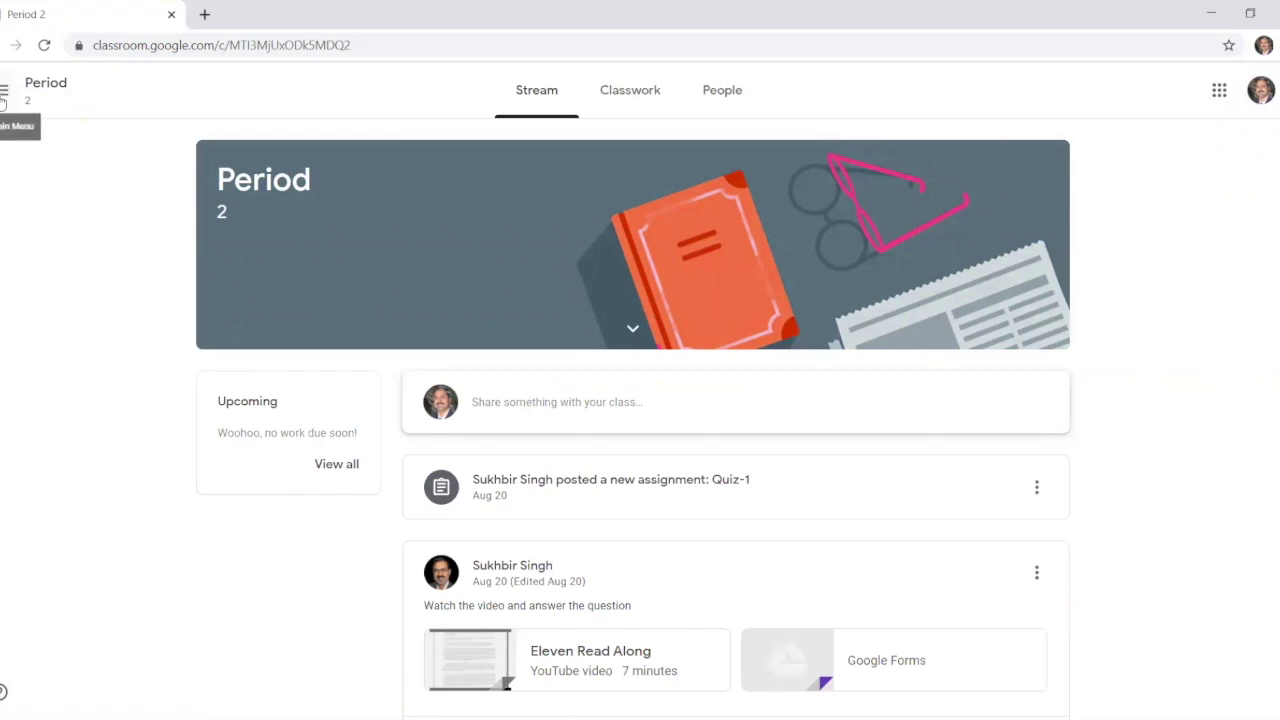
Step: Go to Classes from the main menu and open the KISD-Google Classroom class
click(3, 92)
click(54, 96)
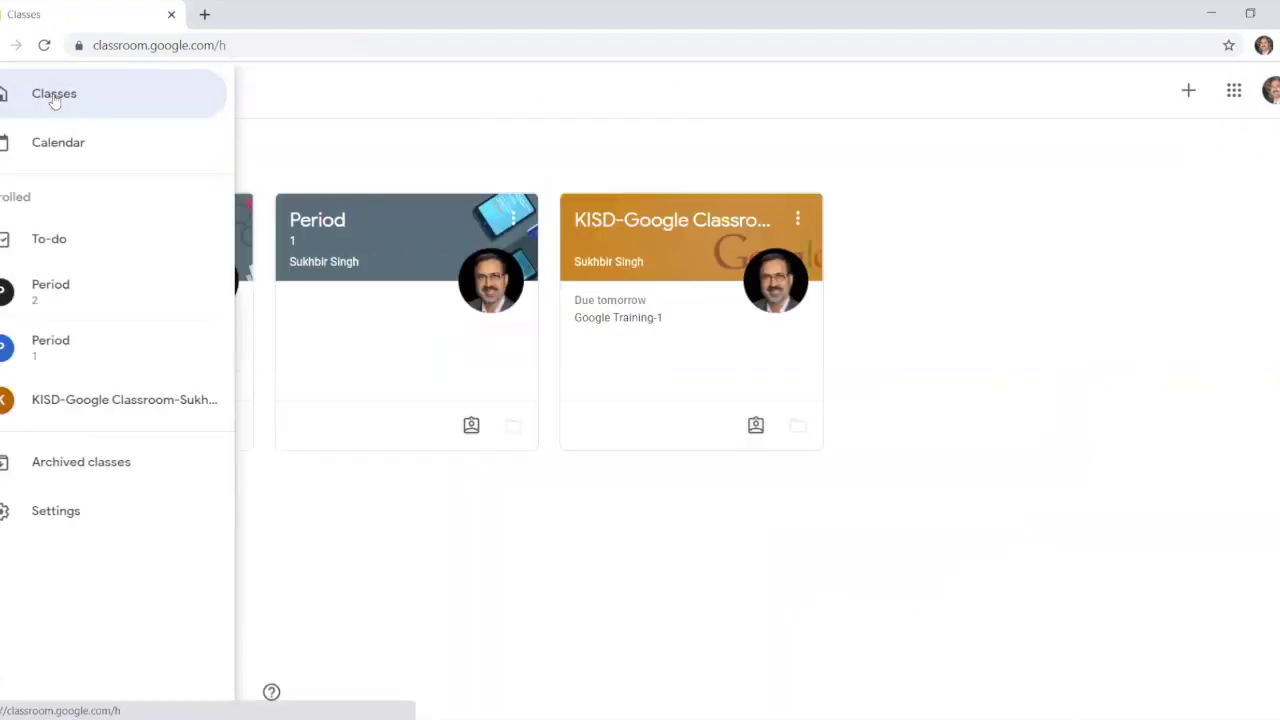
click(663, 248)
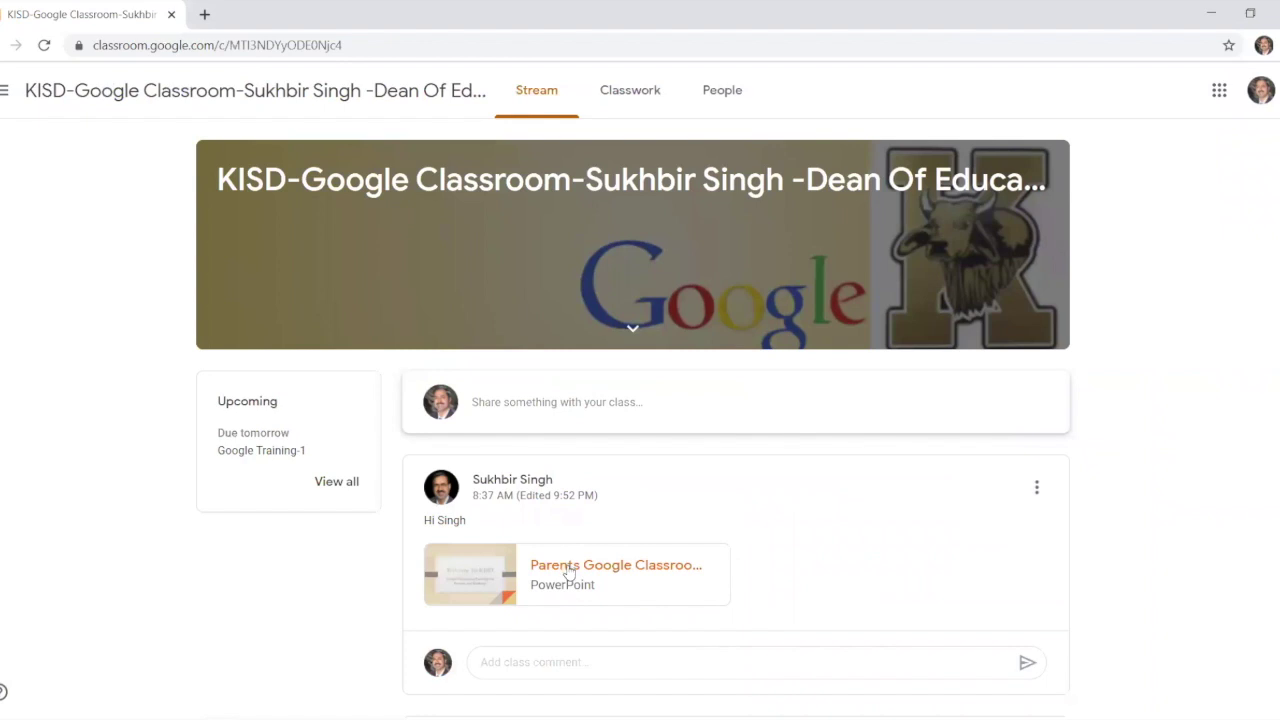
Step: Preview 'Parents Google Classroom training ppt (1).pptx' and scroll to page 3 of 5
click(567, 570)
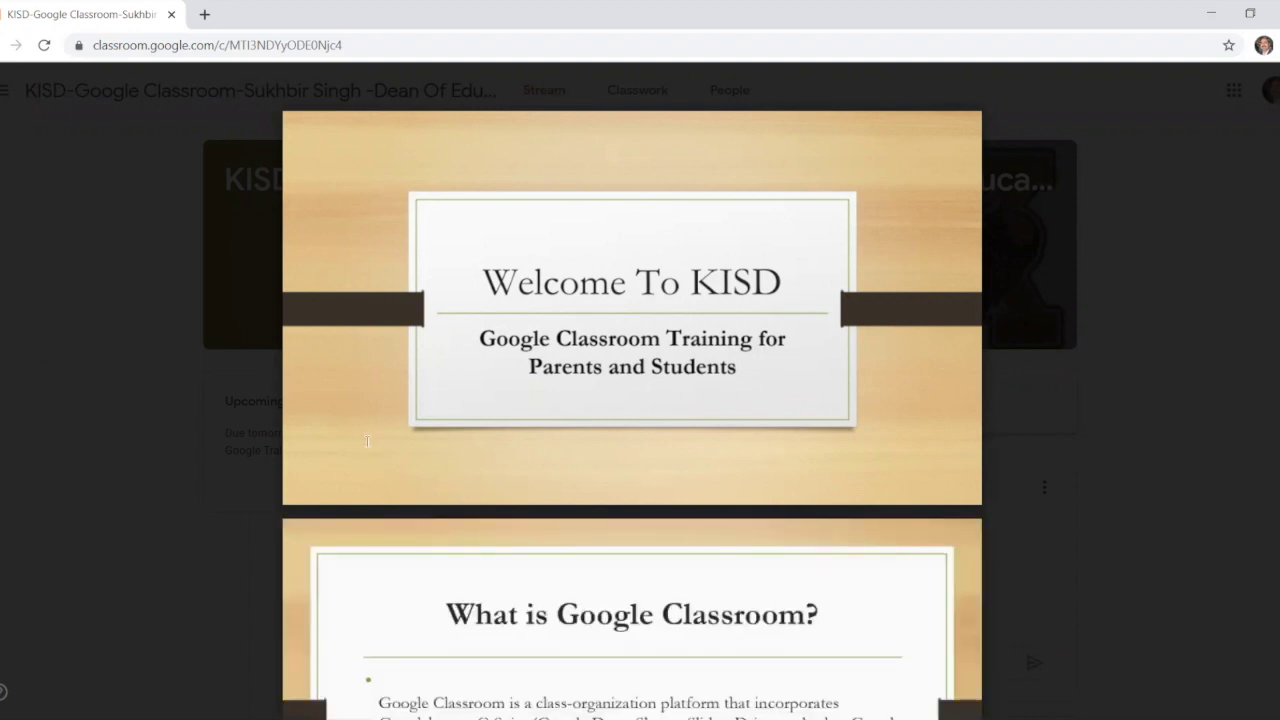
scroll(367, 441, down, 4)
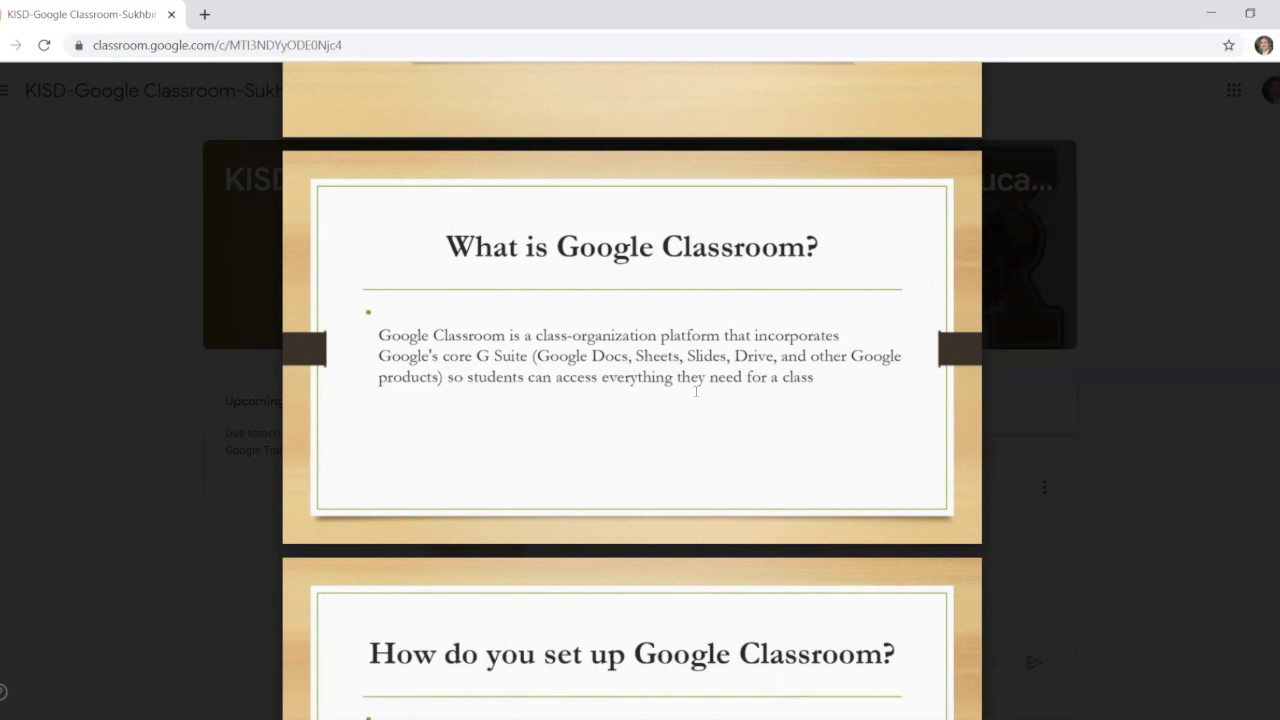
scroll(696, 391, down, 4)
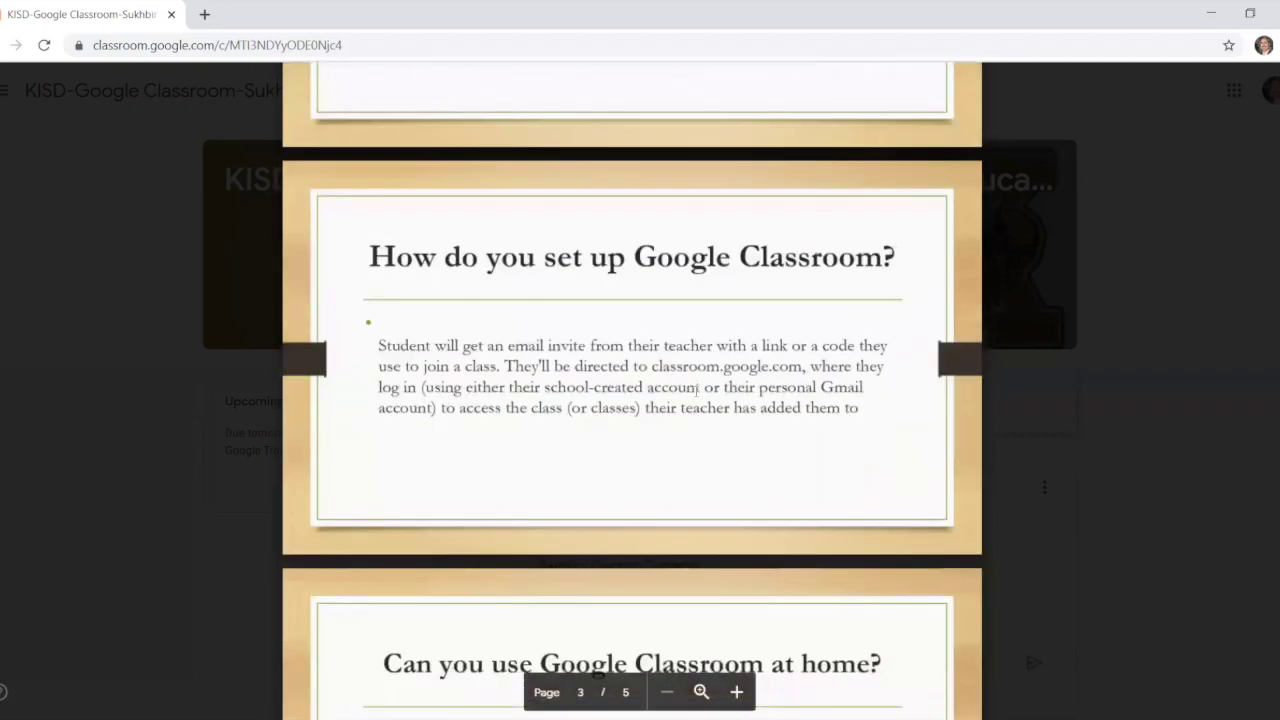
scroll(690, 380, down, 1)
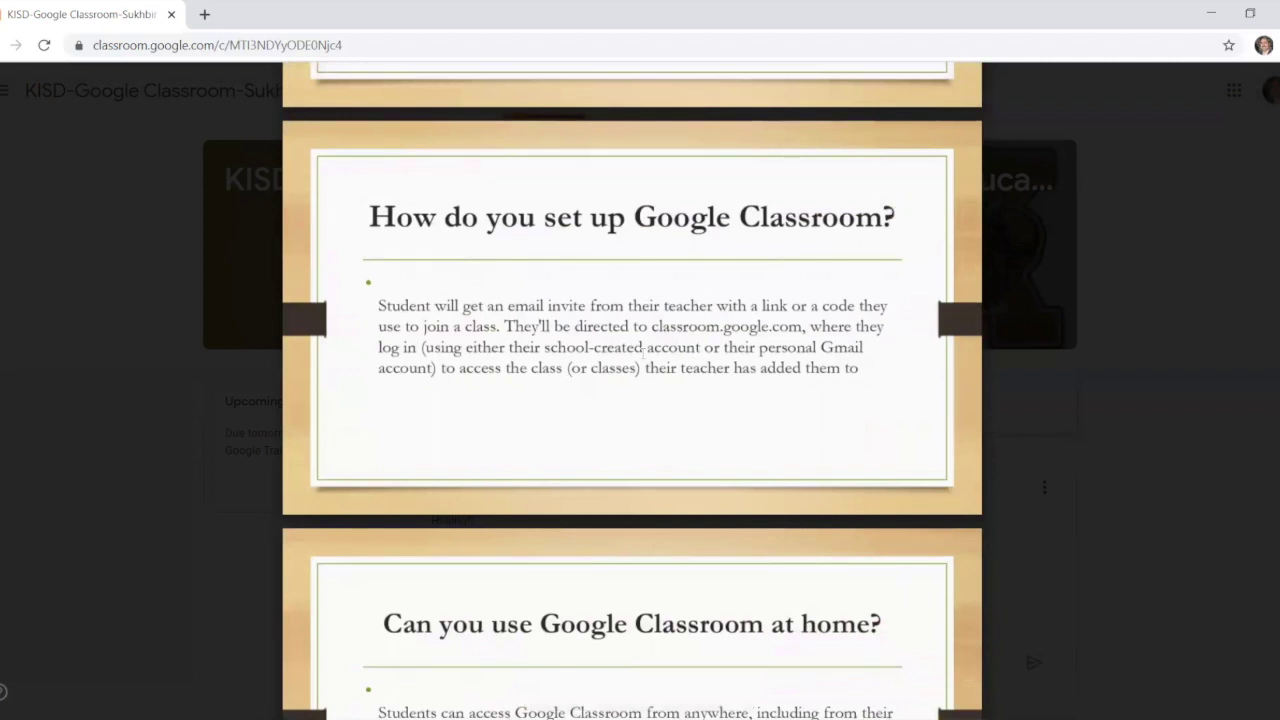
scroll(643, 350, down, 5)
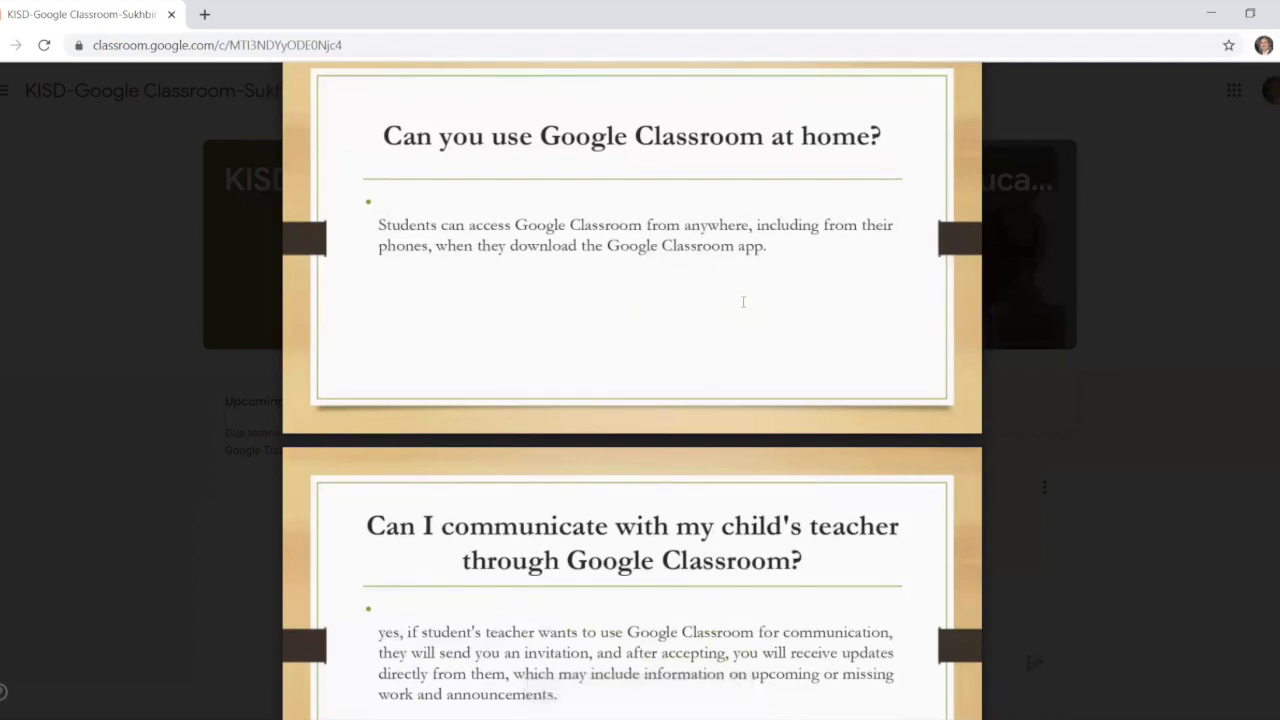
scroll(743, 301, up, 1)
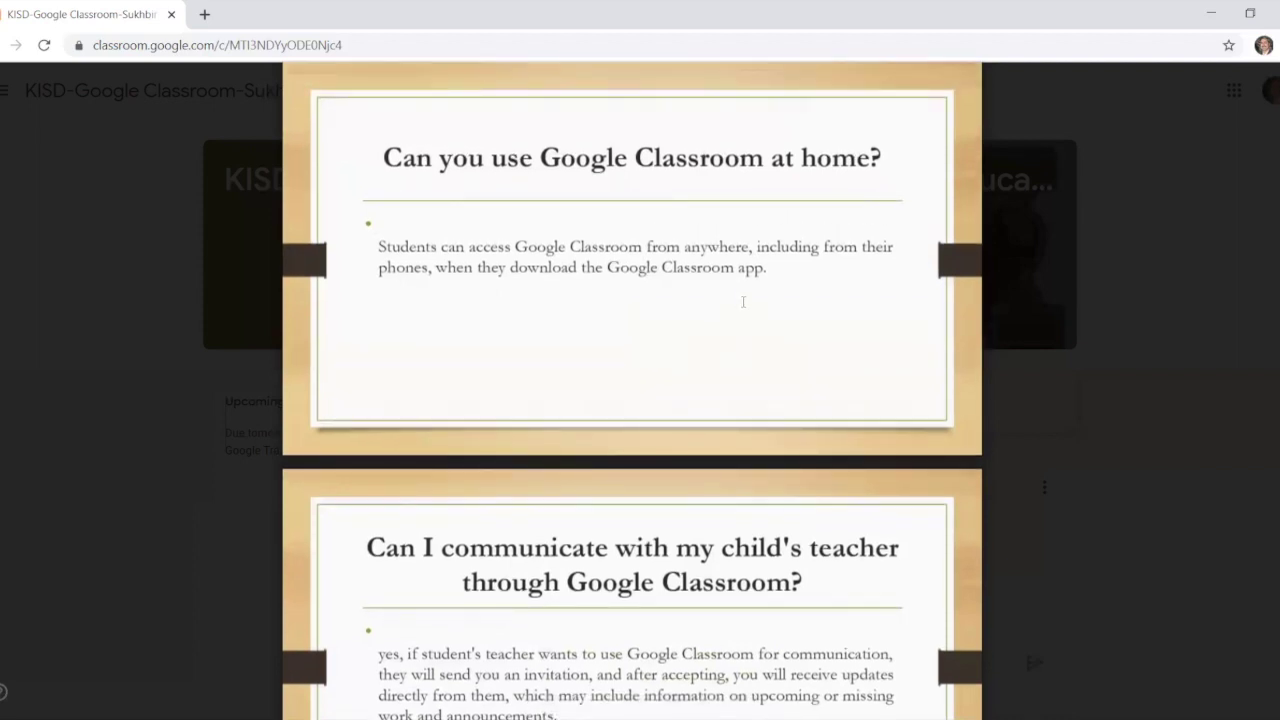
scroll(743, 301, down, 2)
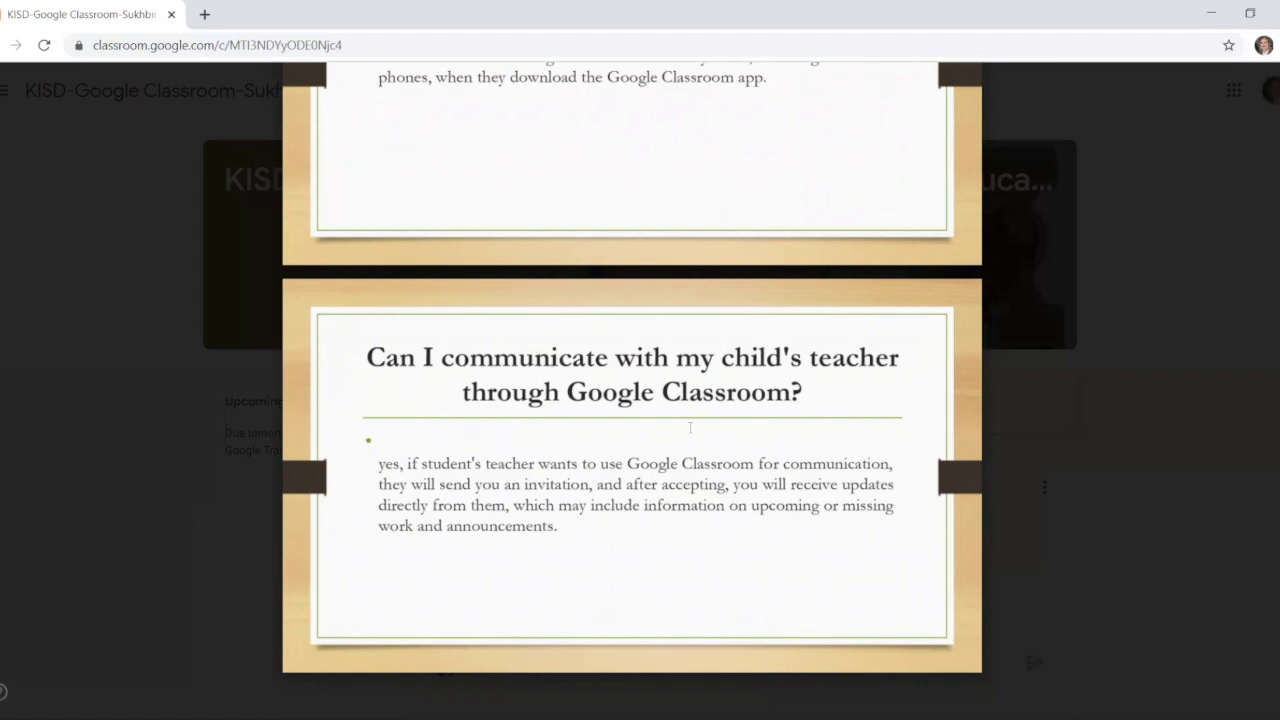
scroll(690, 427, up, 10)
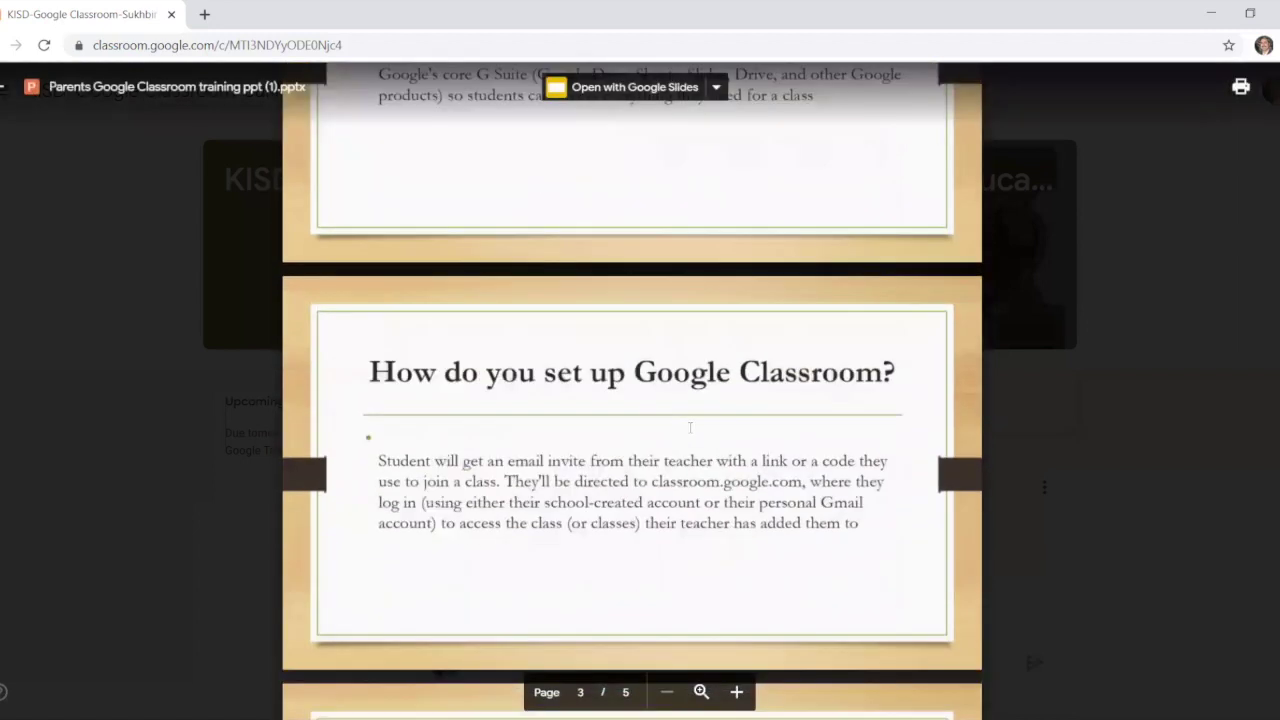
scroll(690, 427, up, 10)
scroll(690, 427, down, 5)
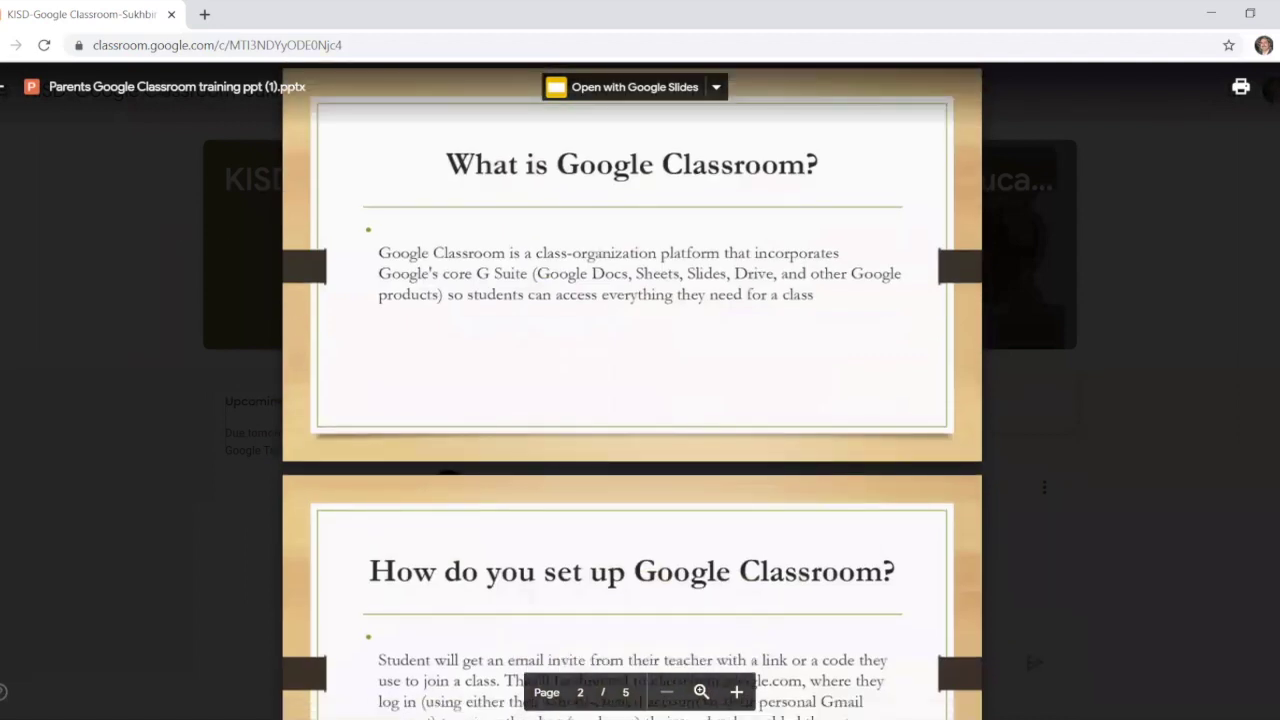
Step: Close the training deck preview and scroll through the KISD class Stream posts
click(2, 93)
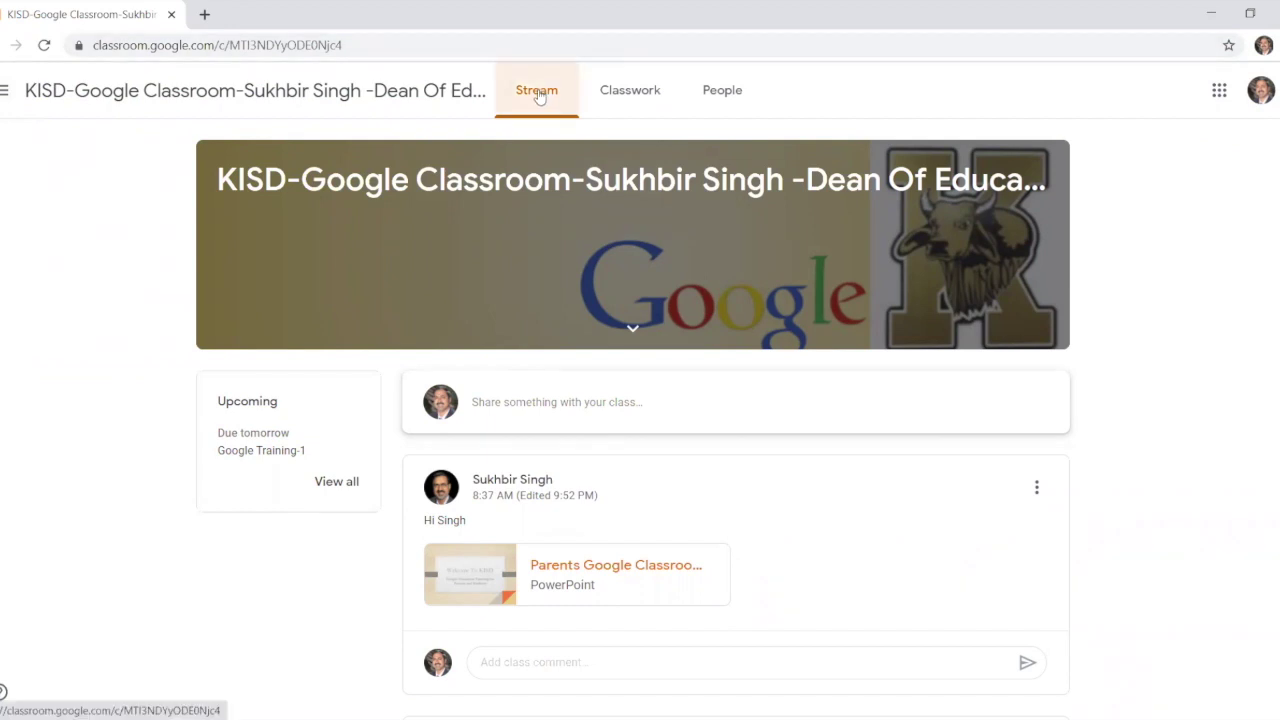
scroll(645, 576, down, 2)
scroll(645, 578, down, 7)
scroll(645, 578, up, 9)
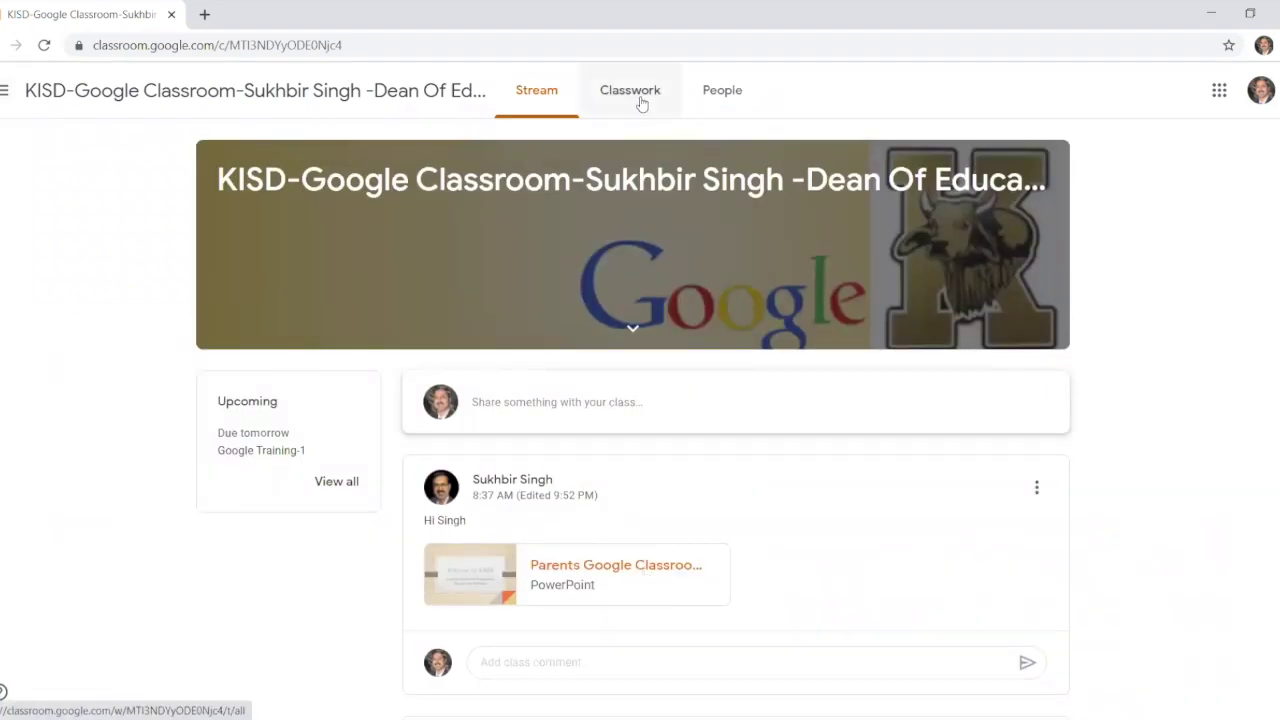
Step: View the KISD Classwork topics like Math Quizez and Google Training-1, then open the main menu
click(641, 104)
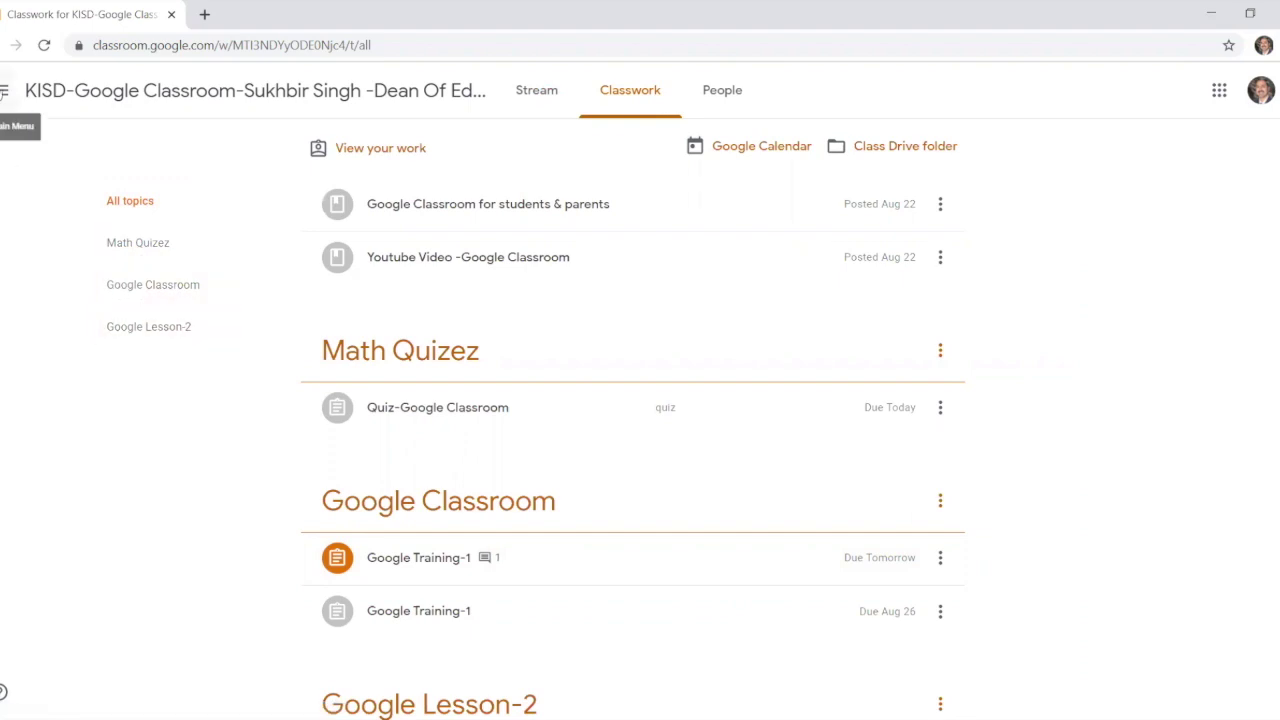
click(4, 90)
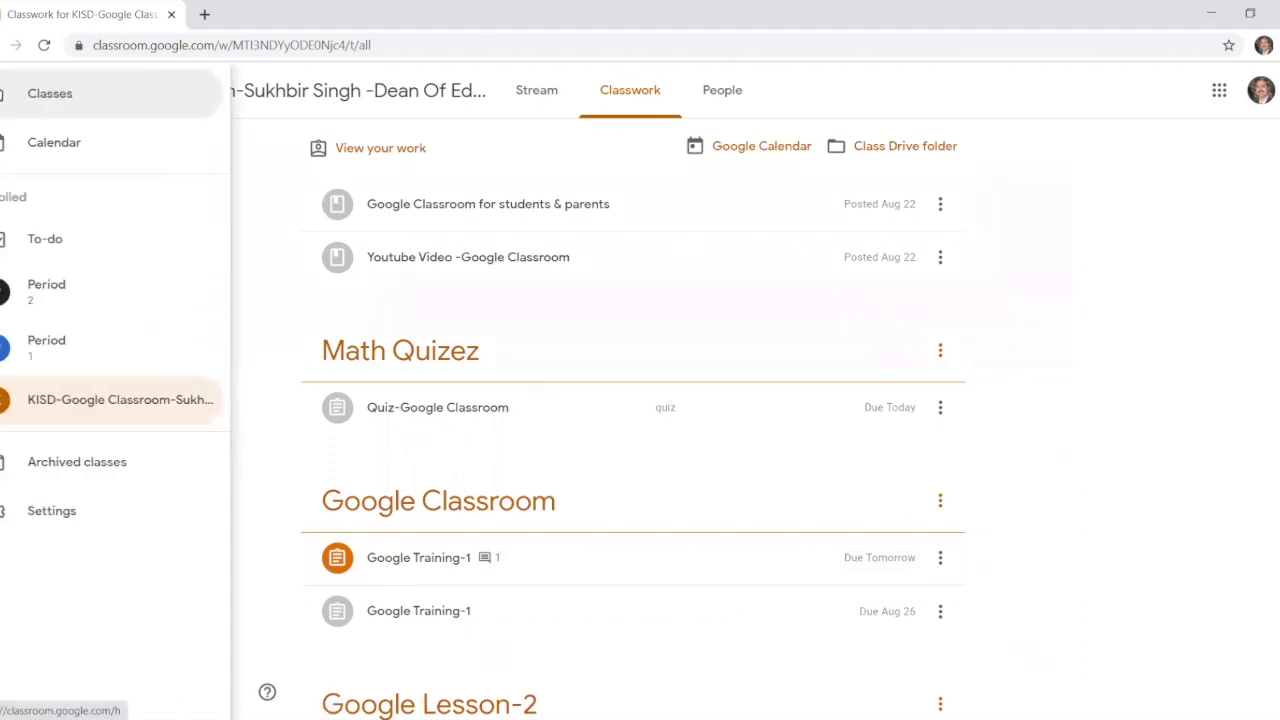
Step: Go to Classes and view the Aug 23 – Aug 29, 2020 assignment calendar
click(38, 97)
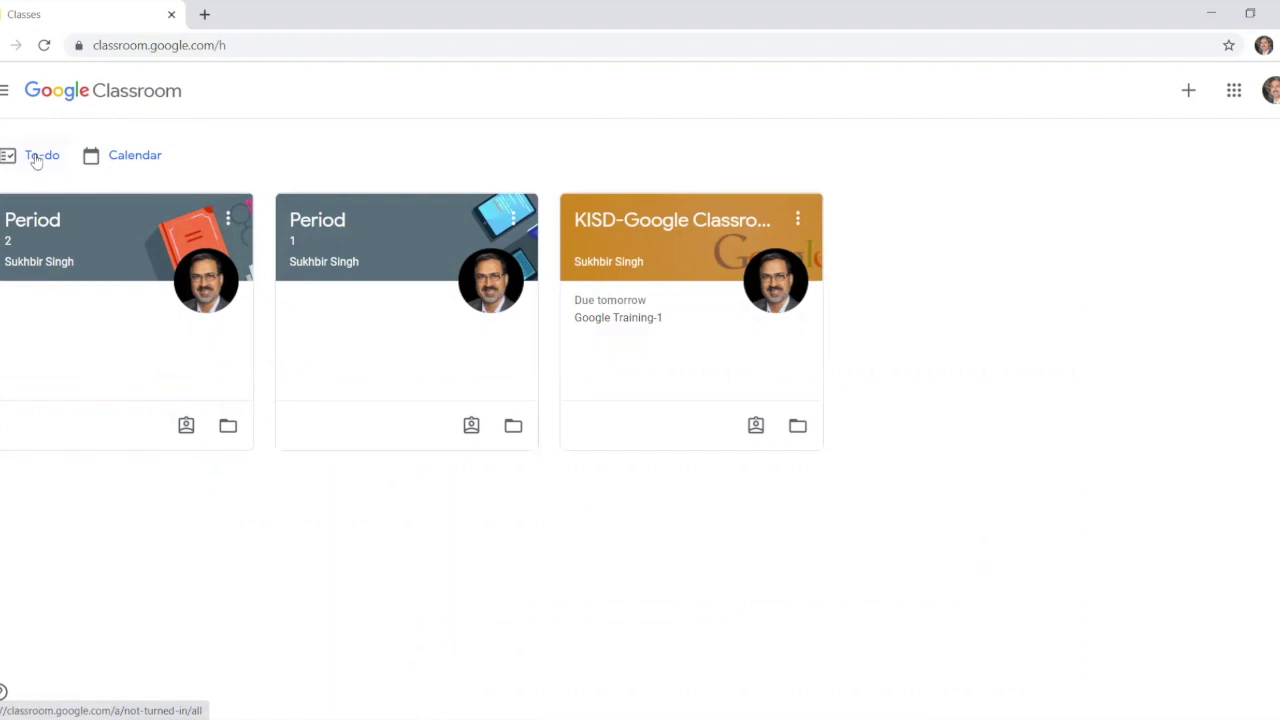
click(128, 158)
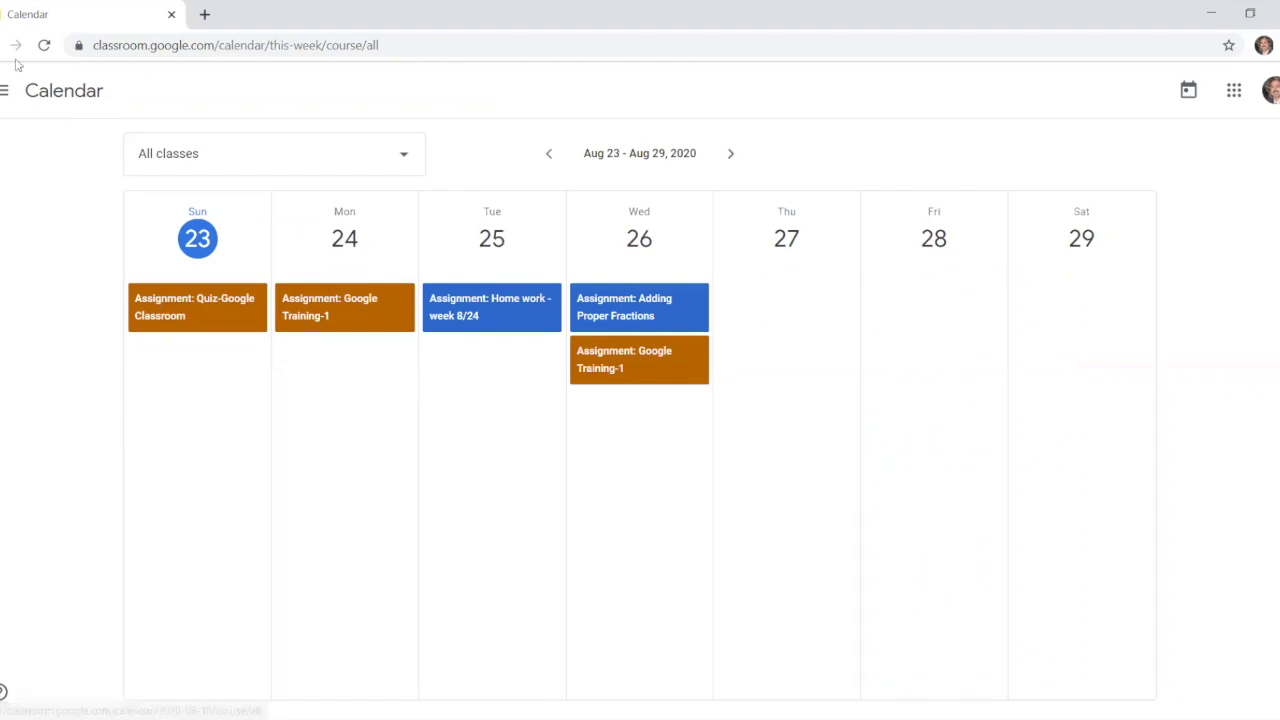
Step: Return to Classes and check To-do: Google Training-1 due tomorrow at 11:59 PM
key(alt+Left)
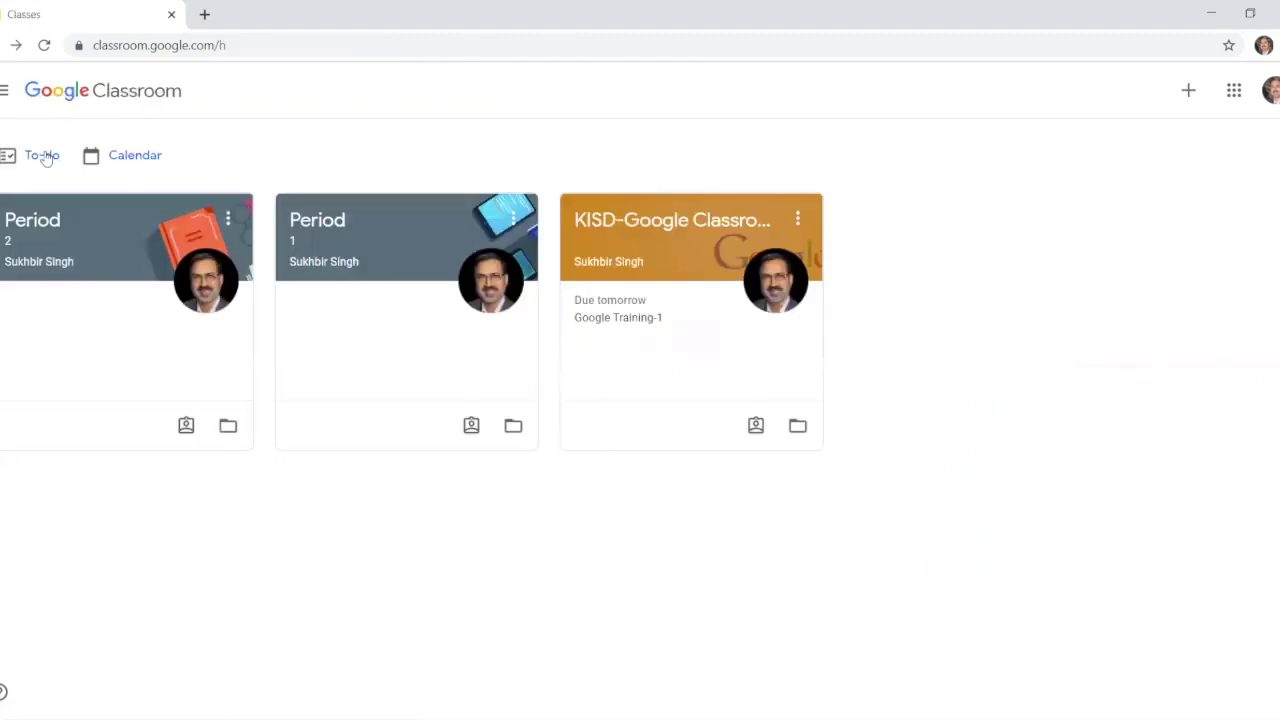
click(45, 157)
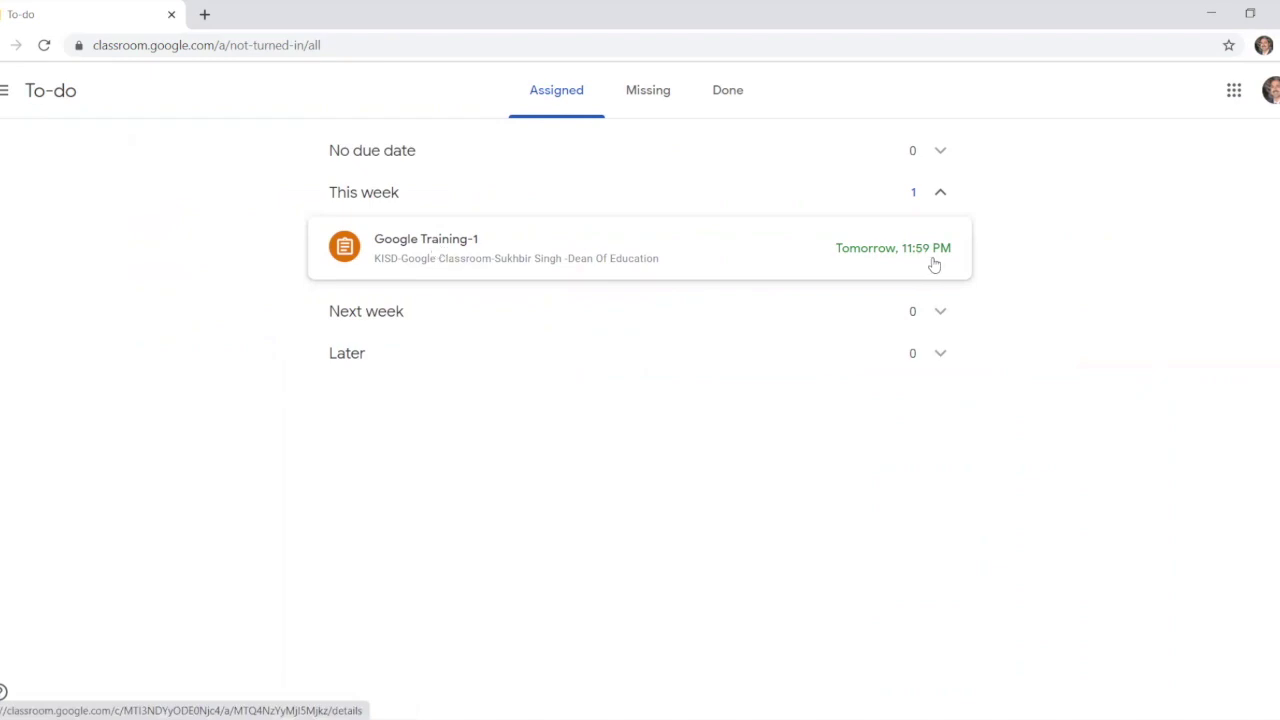
click(4, 93)
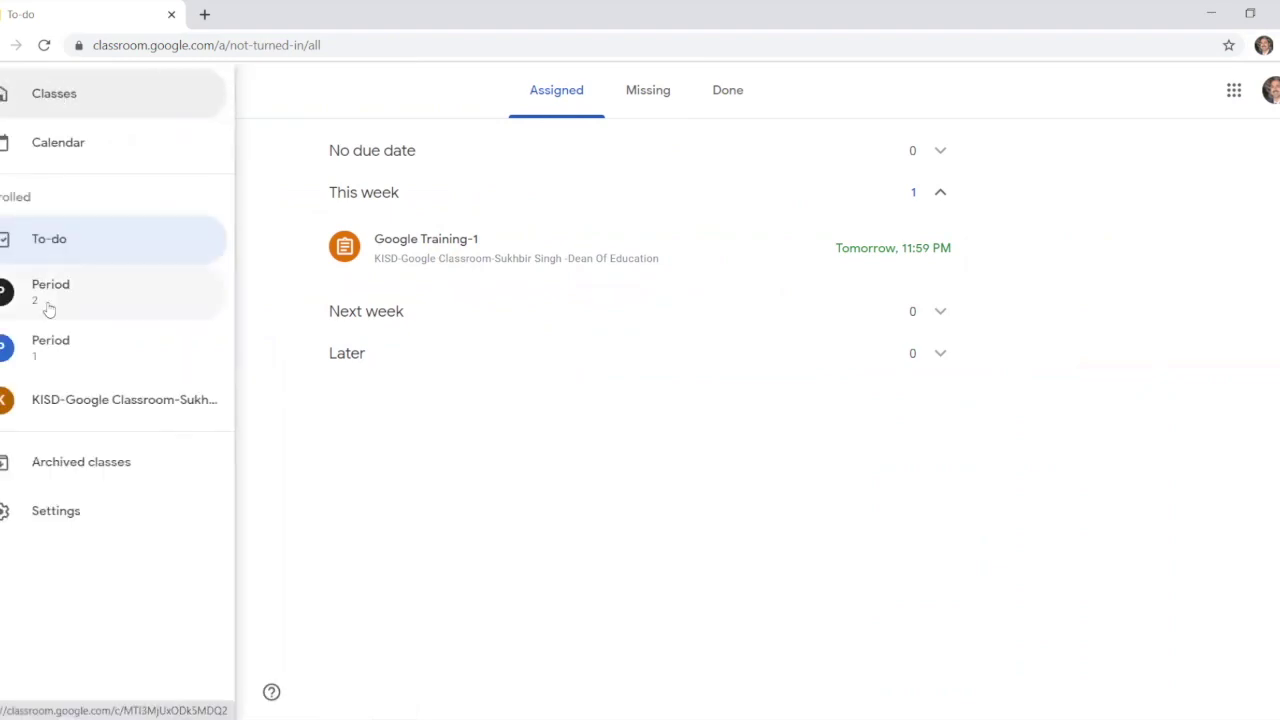
Step: Open the KISD class's Classwork and view your own work list of four assignments
click(49, 397)
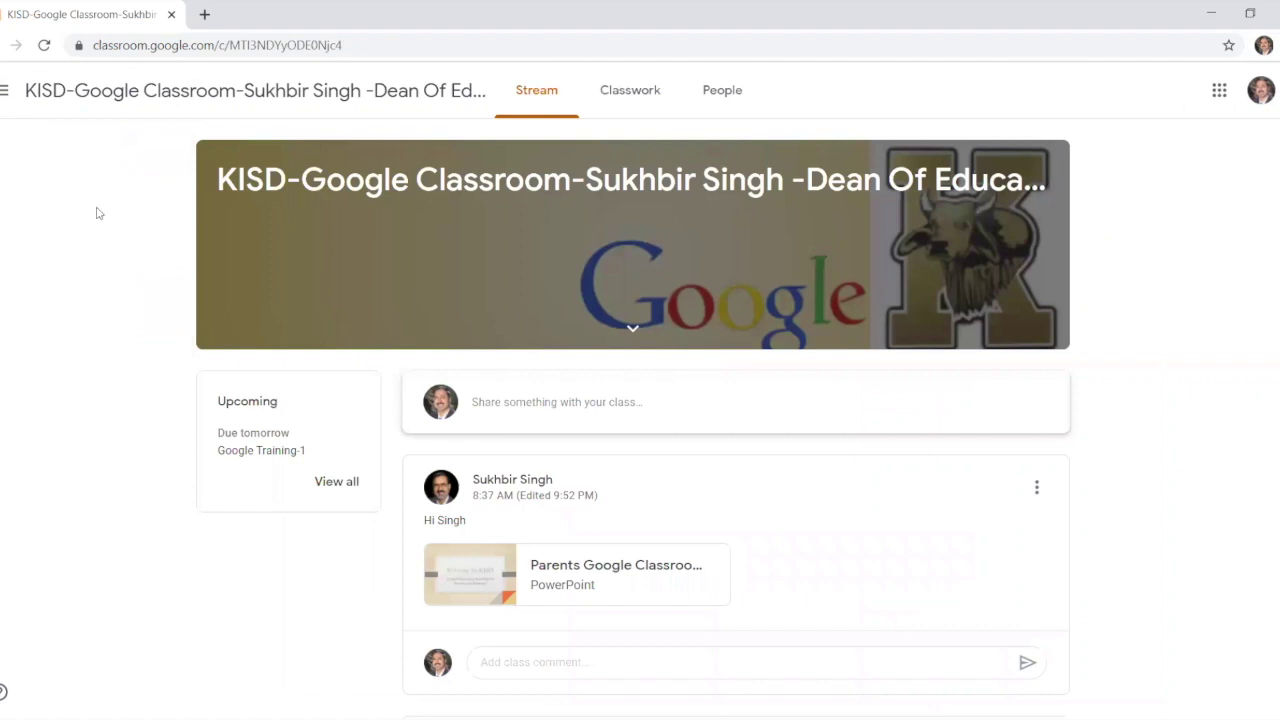
click(628, 92)
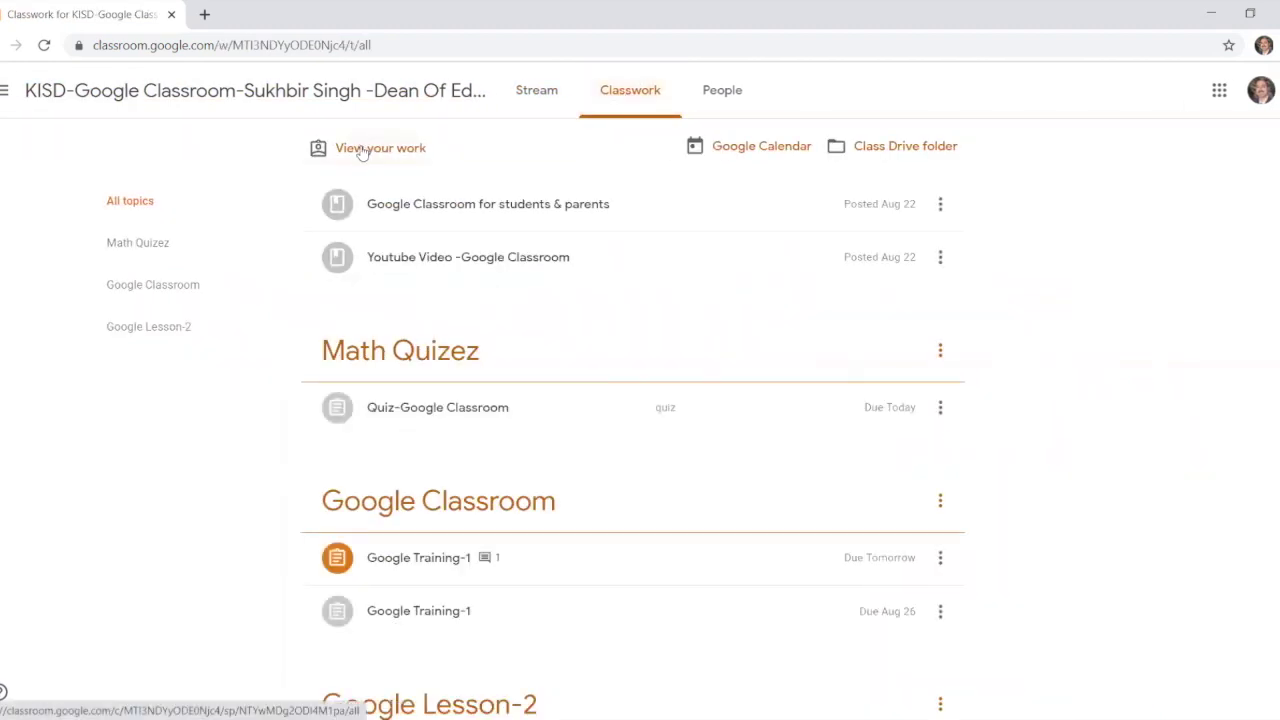
click(362, 151)
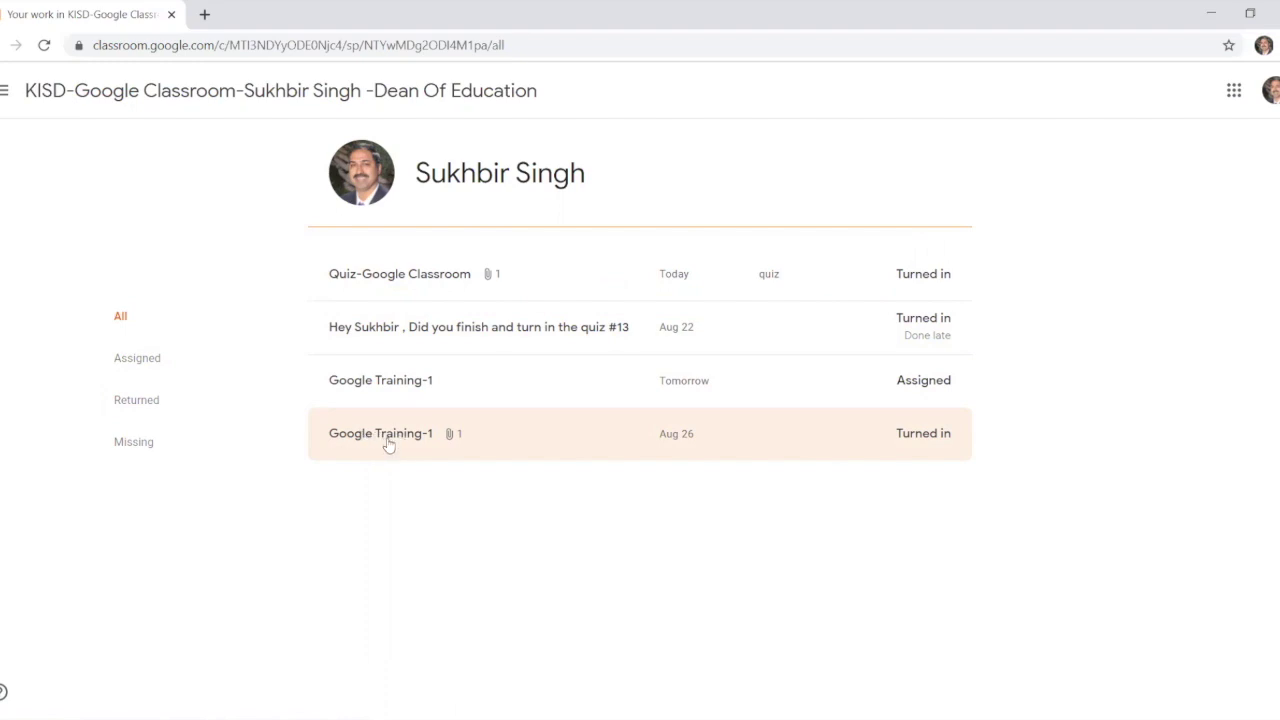
Step: Open Google Training-1's details and unsubmit the turned-in work
click(382, 440)
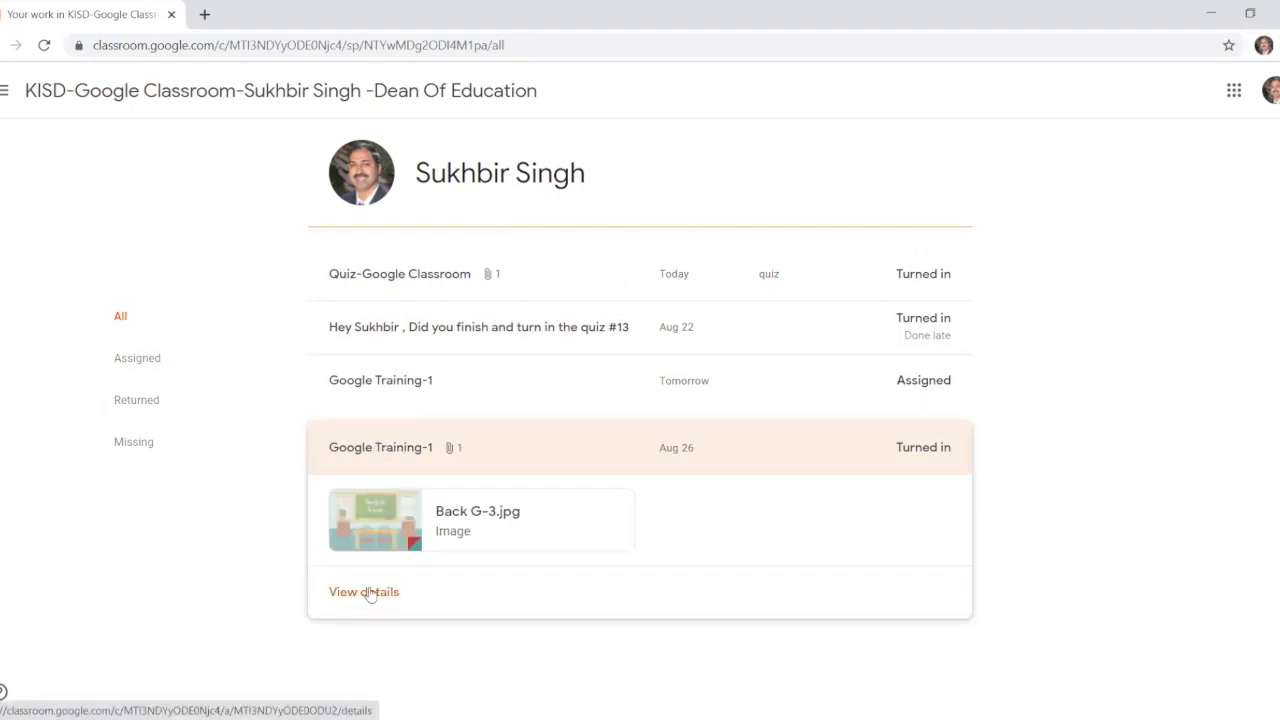
click(366, 592)
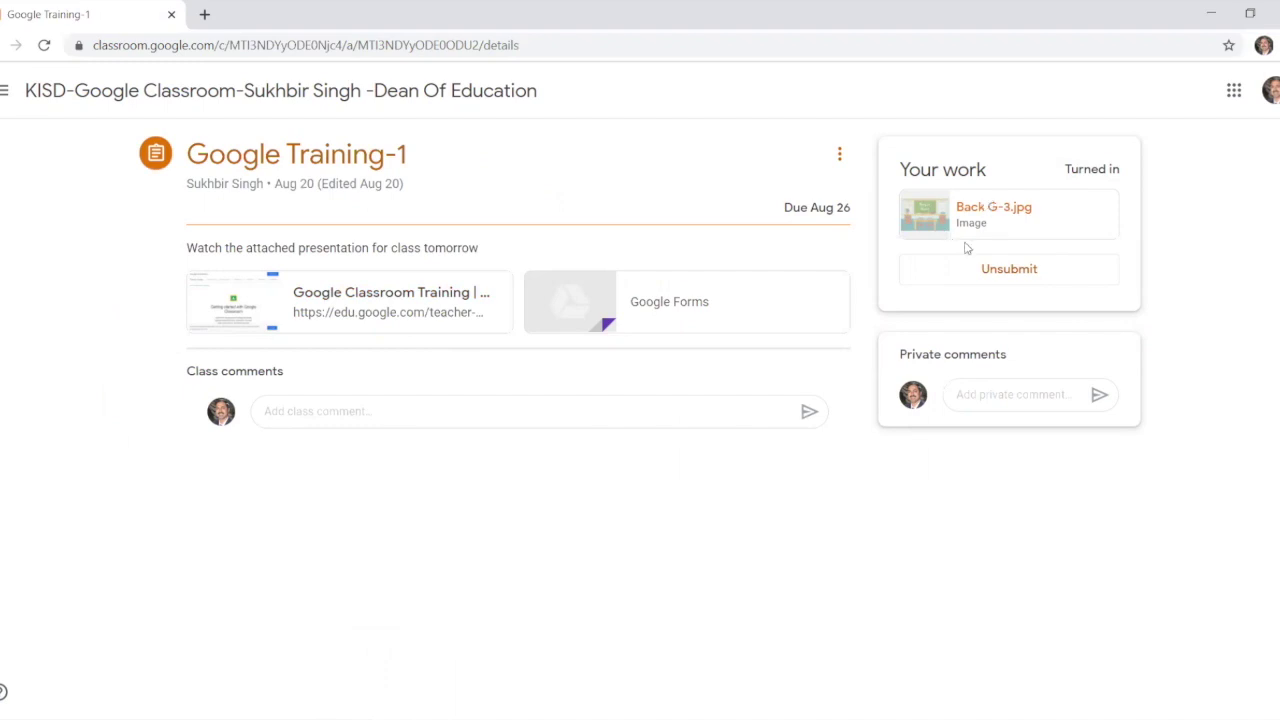
click(988, 272)
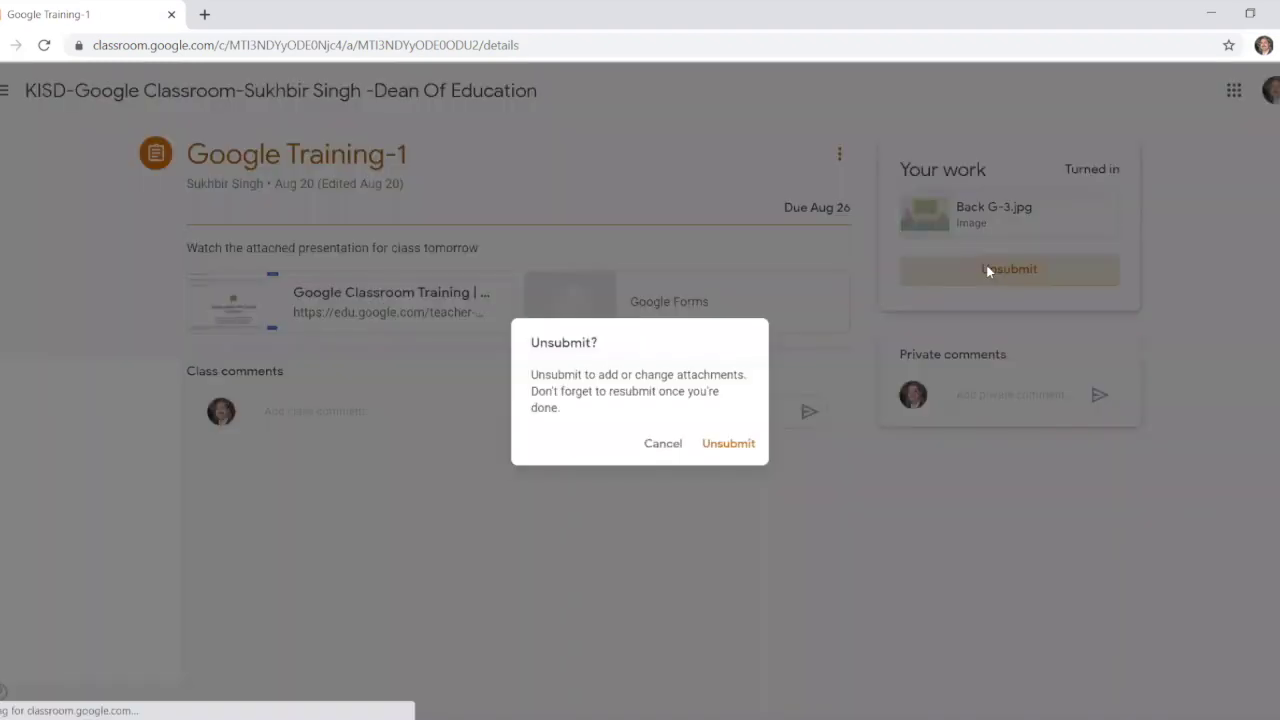
click(740, 448)
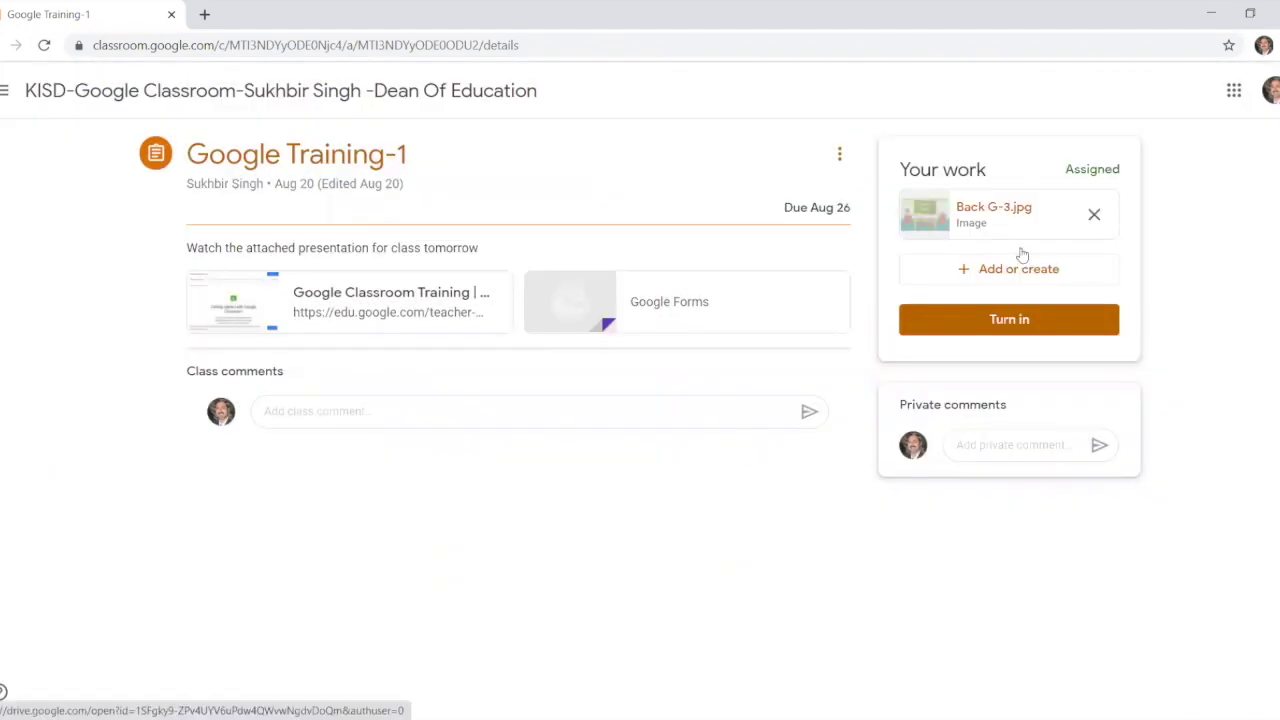
Step: Remove the Back G-3.jpg attachment from Google Training-1
click(1006, 272)
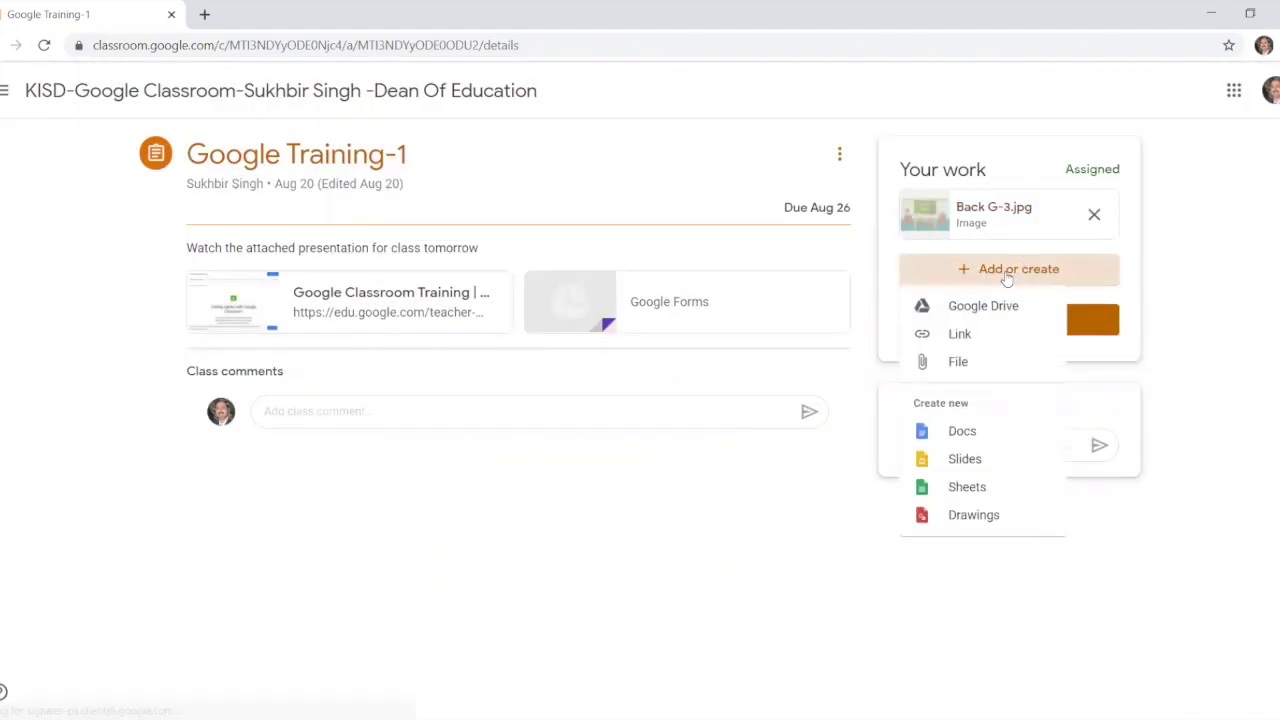
click(1094, 217)
click(1094, 217)
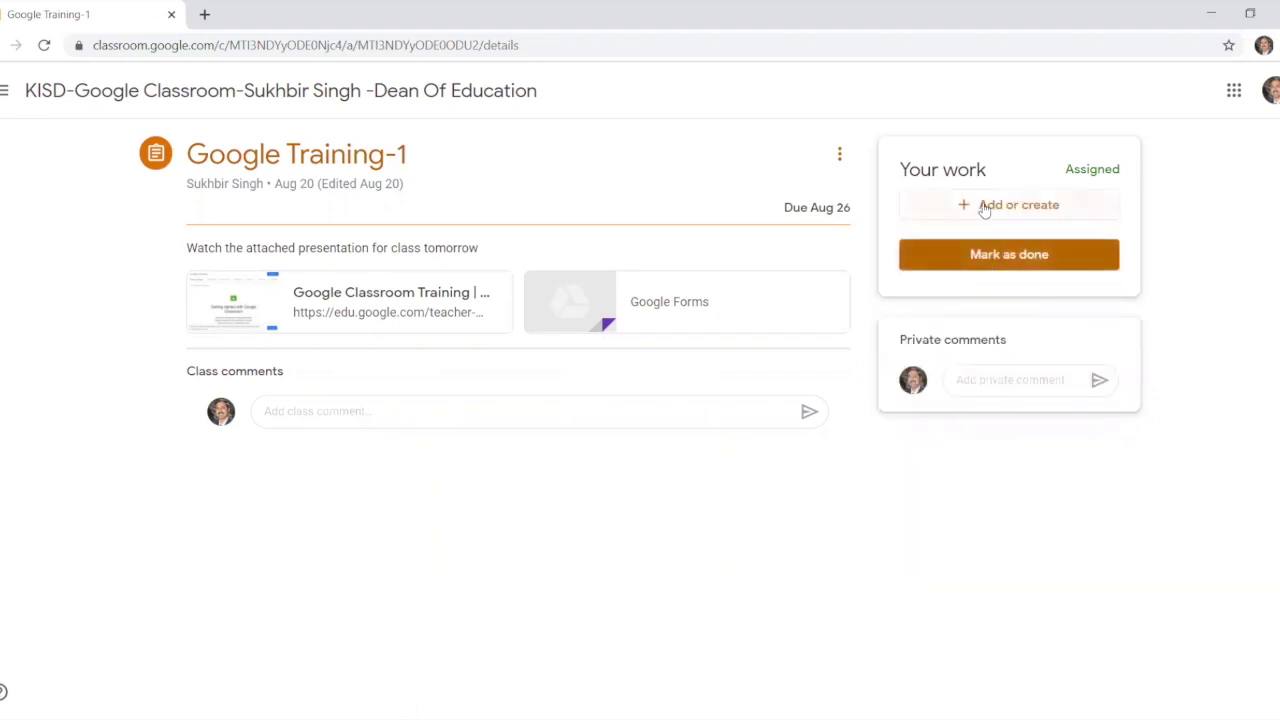
Step: Upload Back G.jpg from the computer and attach it to Google Training-1
click(985, 208)
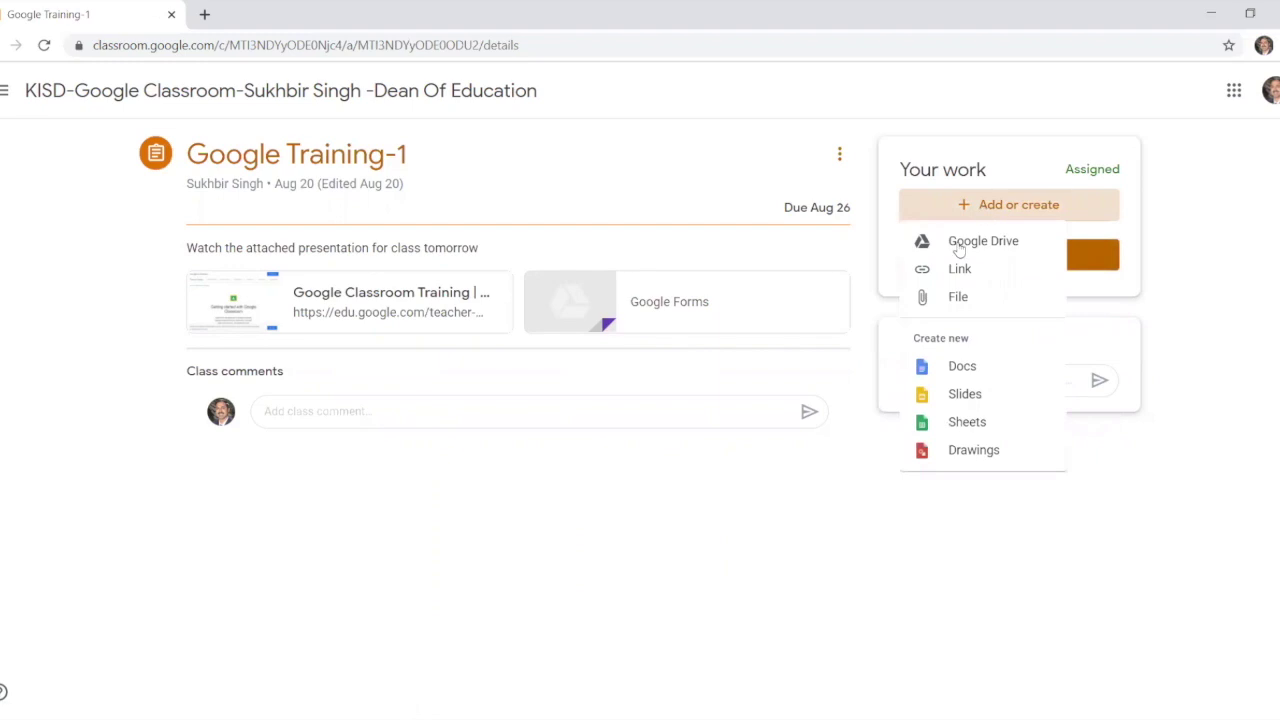
click(951, 300)
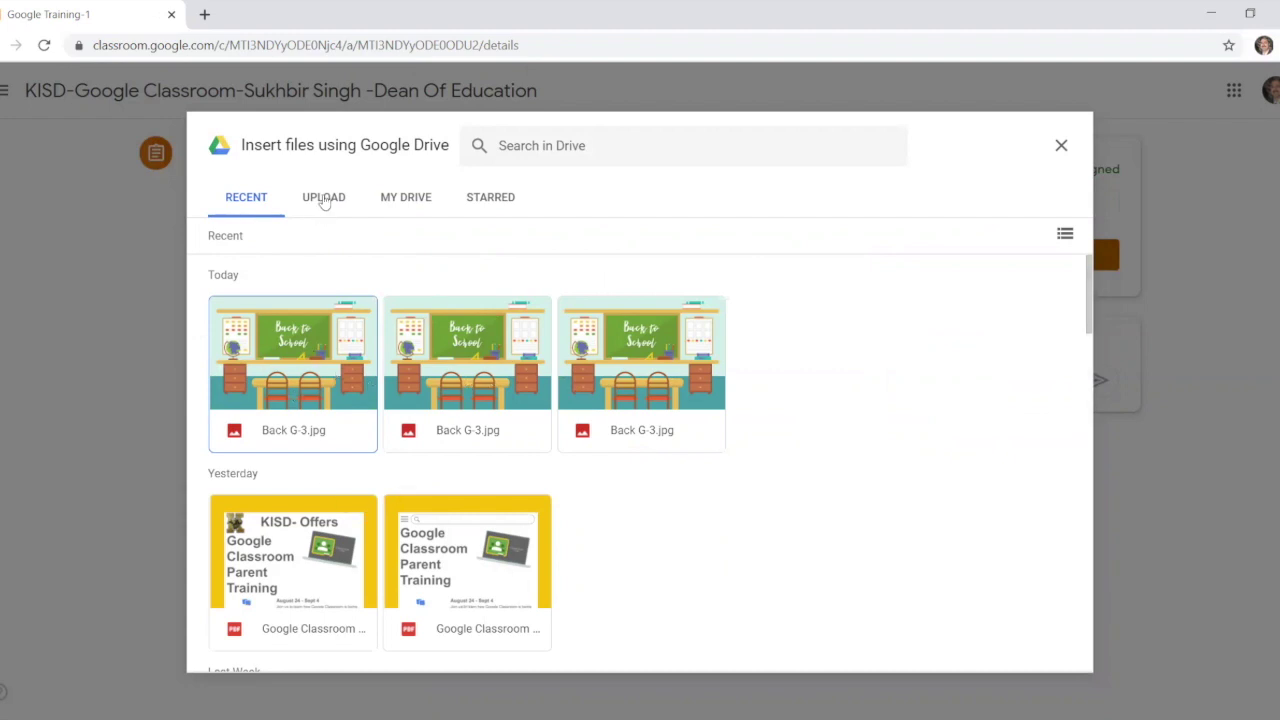
click(396, 200)
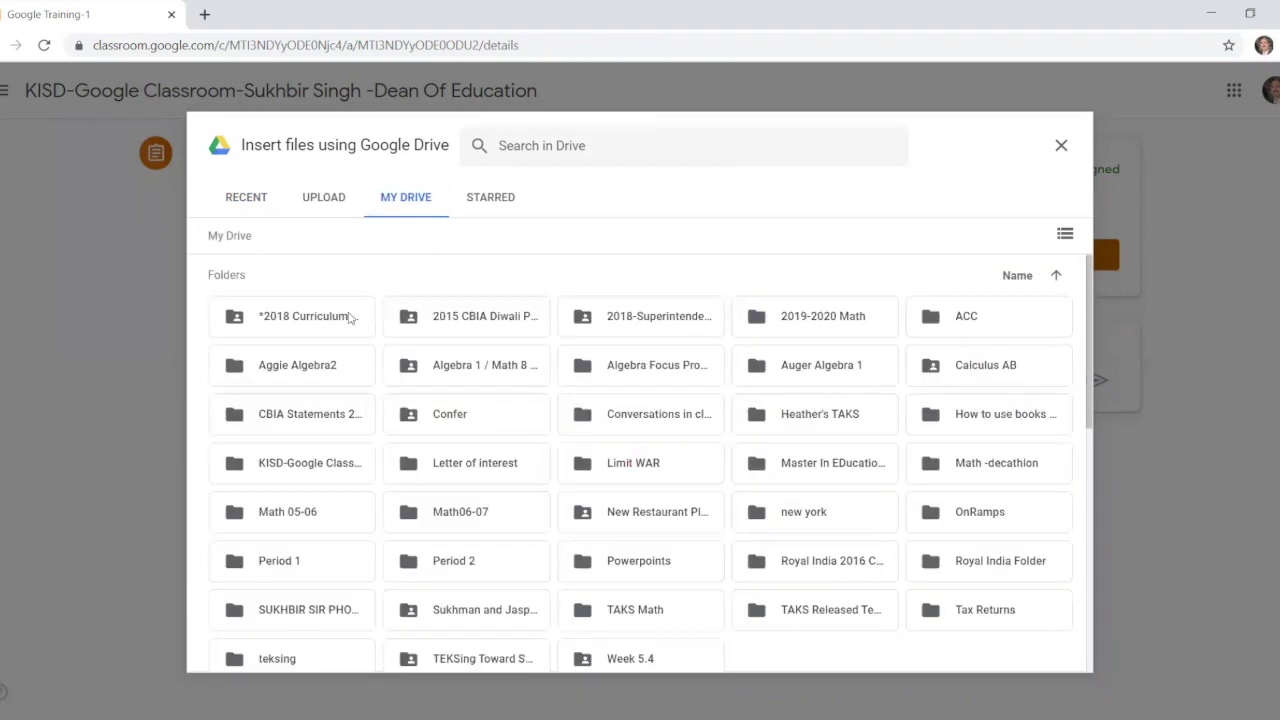
click(317, 201)
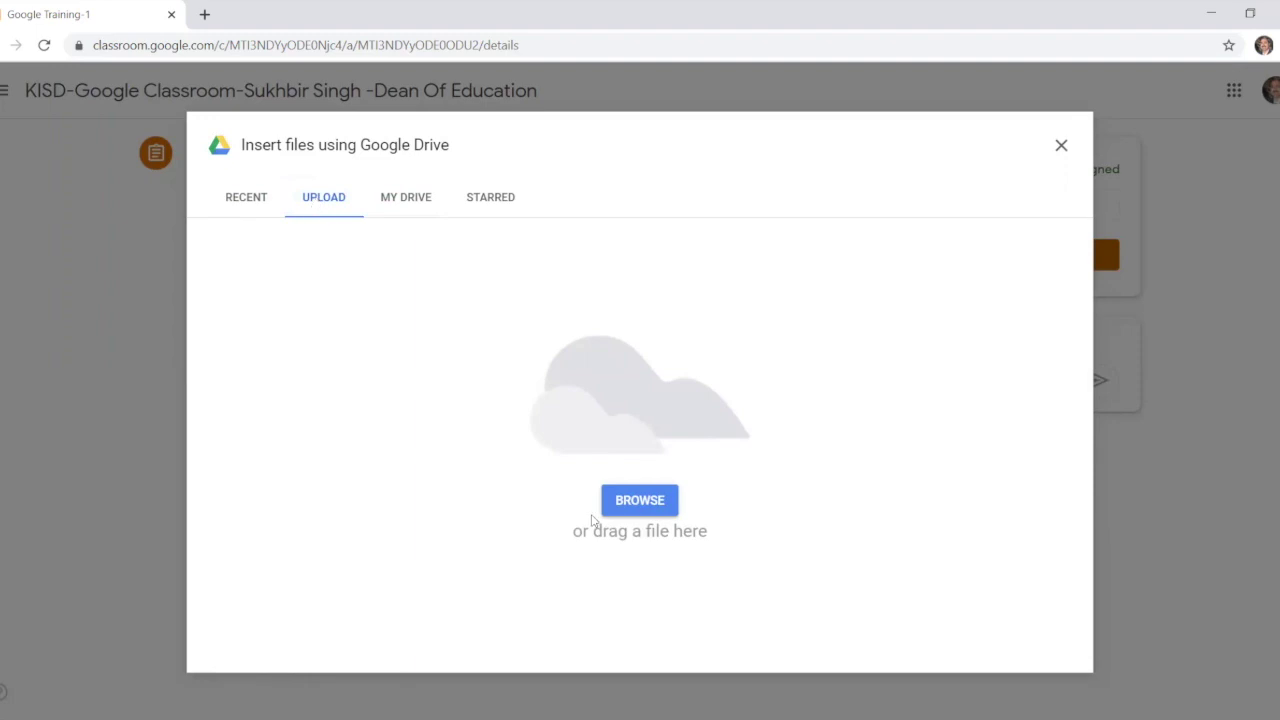
click(637, 505)
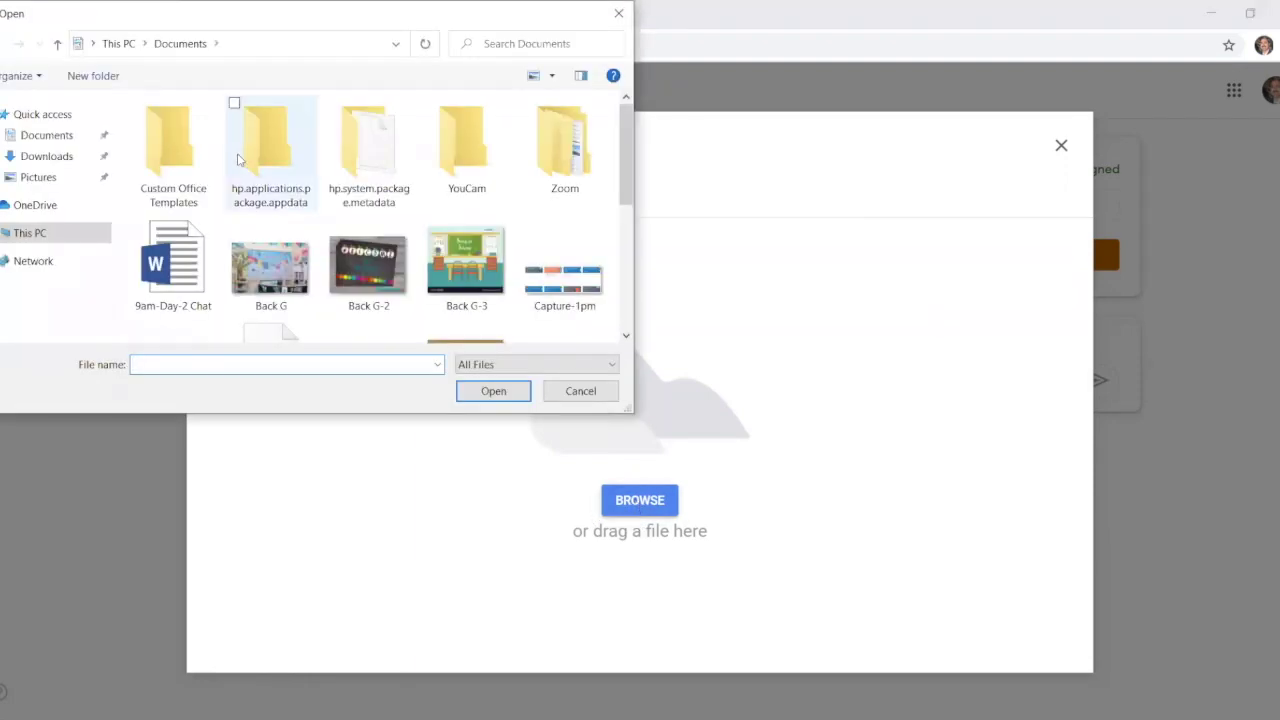
click(270, 276)
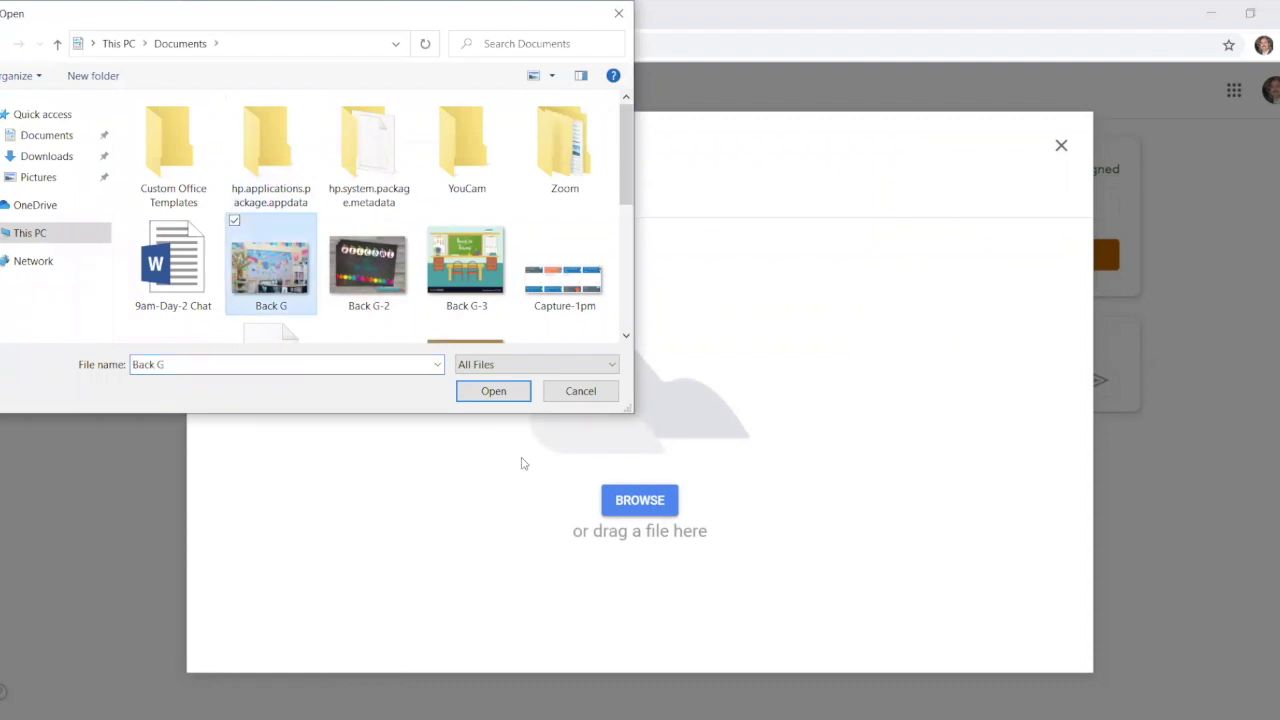
click(494, 392)
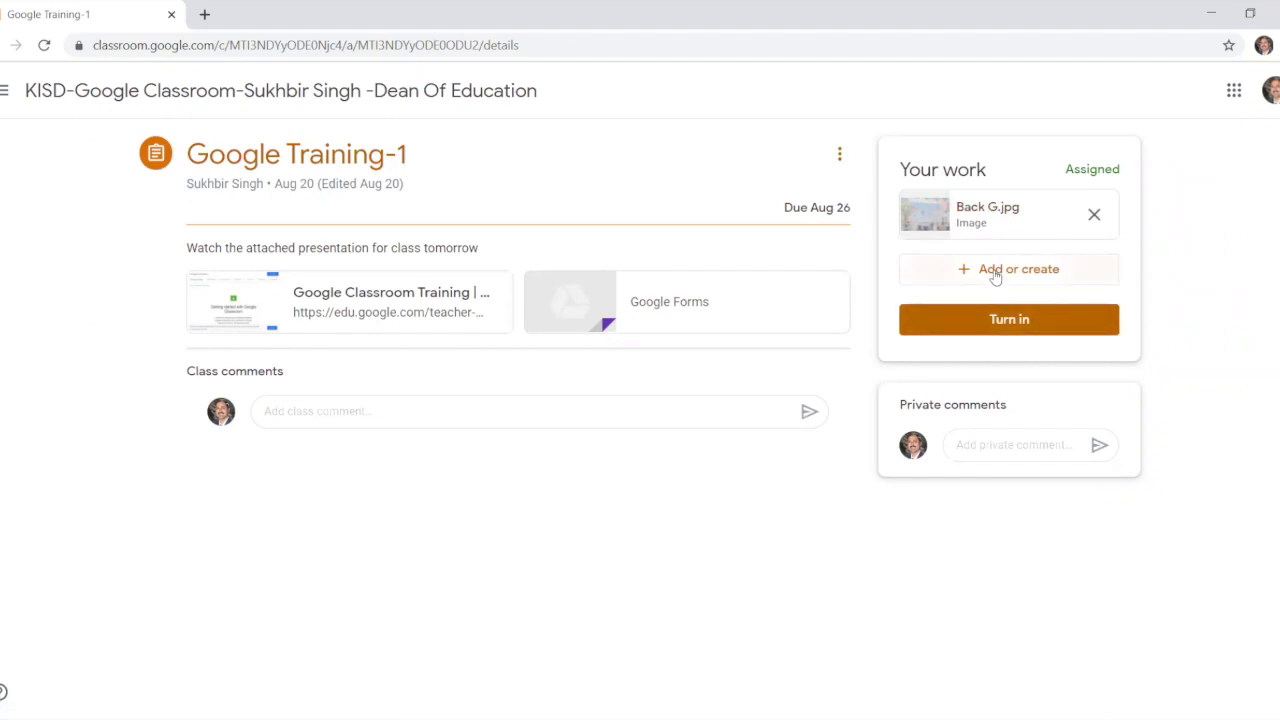
Step: Turn in Google Training-1 with Back G.jpg and confirm the submission
click(995, 277)
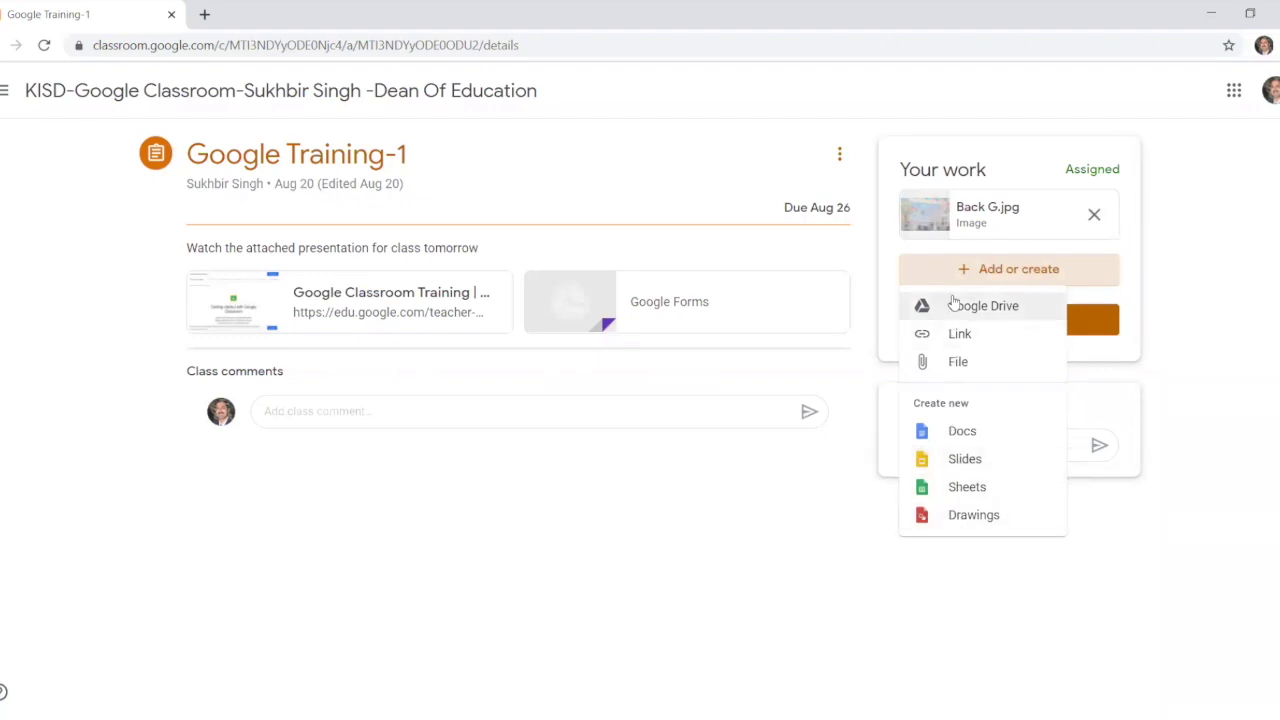
click(703, 511)
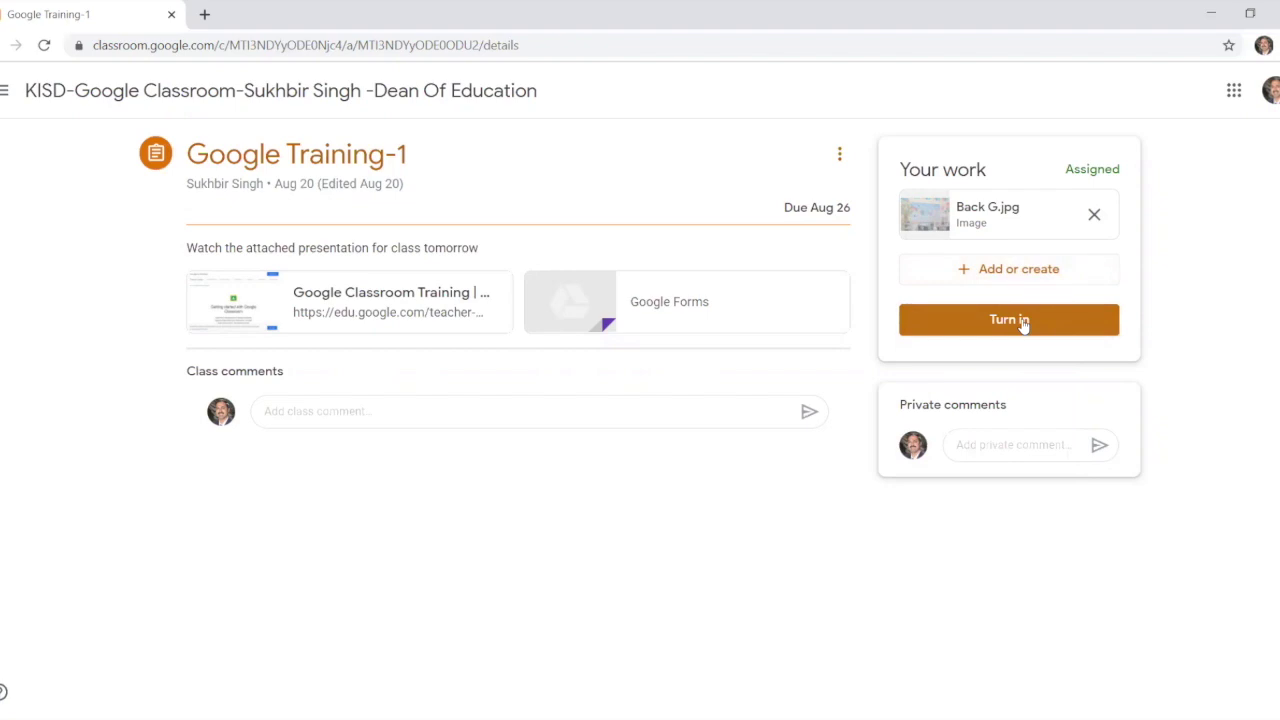
click(1024, 326)
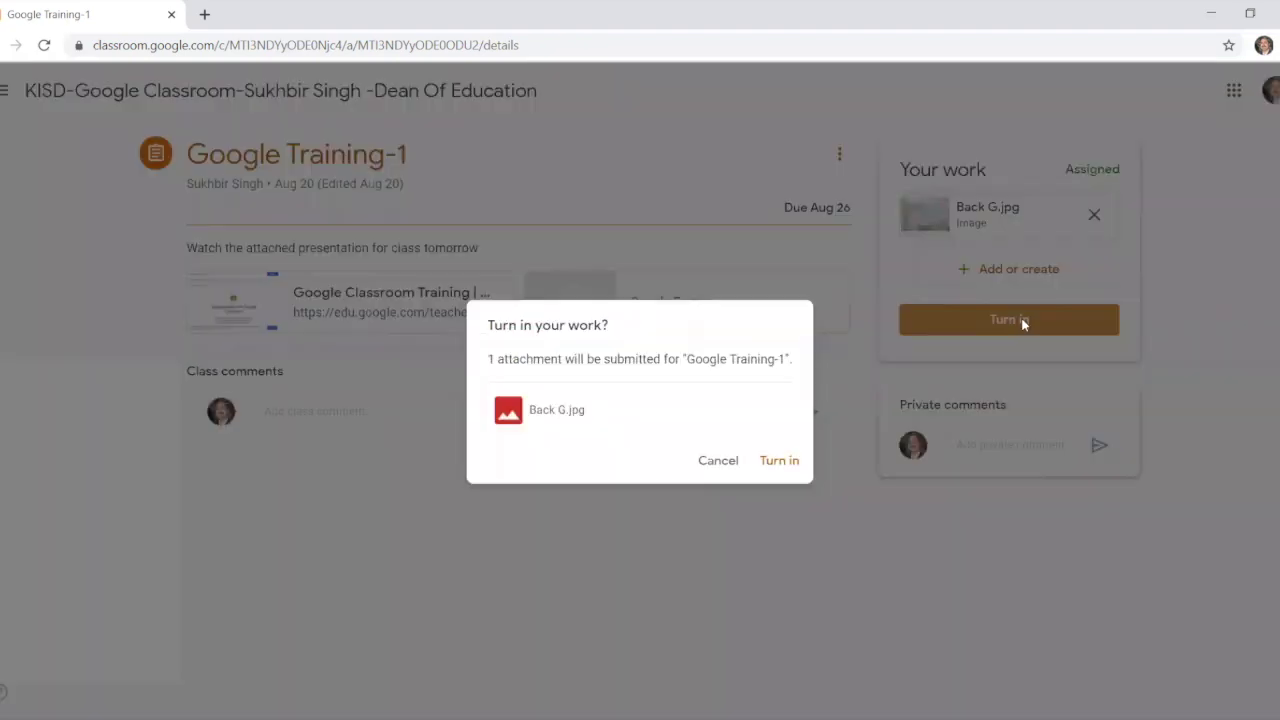
click(773, 462)
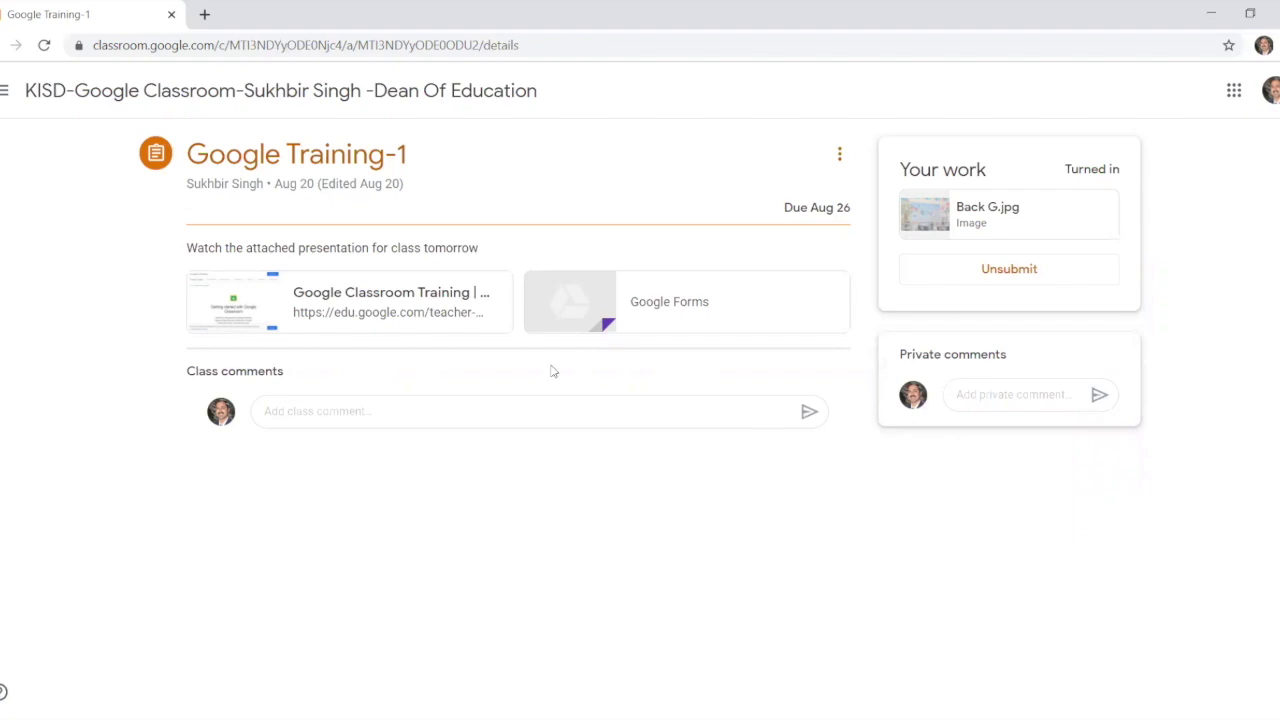
Step: Visit the To-do list, then Period 2's Classwork showing Quiz-1 under Fractions 1
click(6, 92)
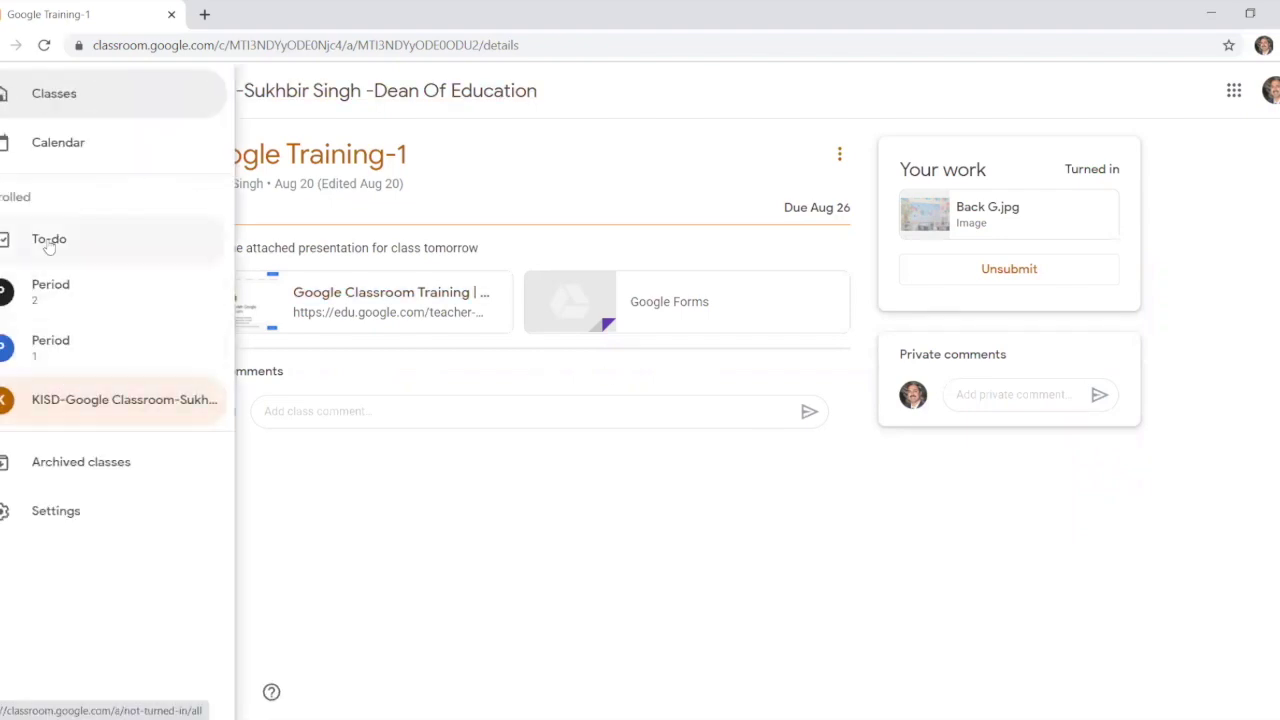
click(48, 240)
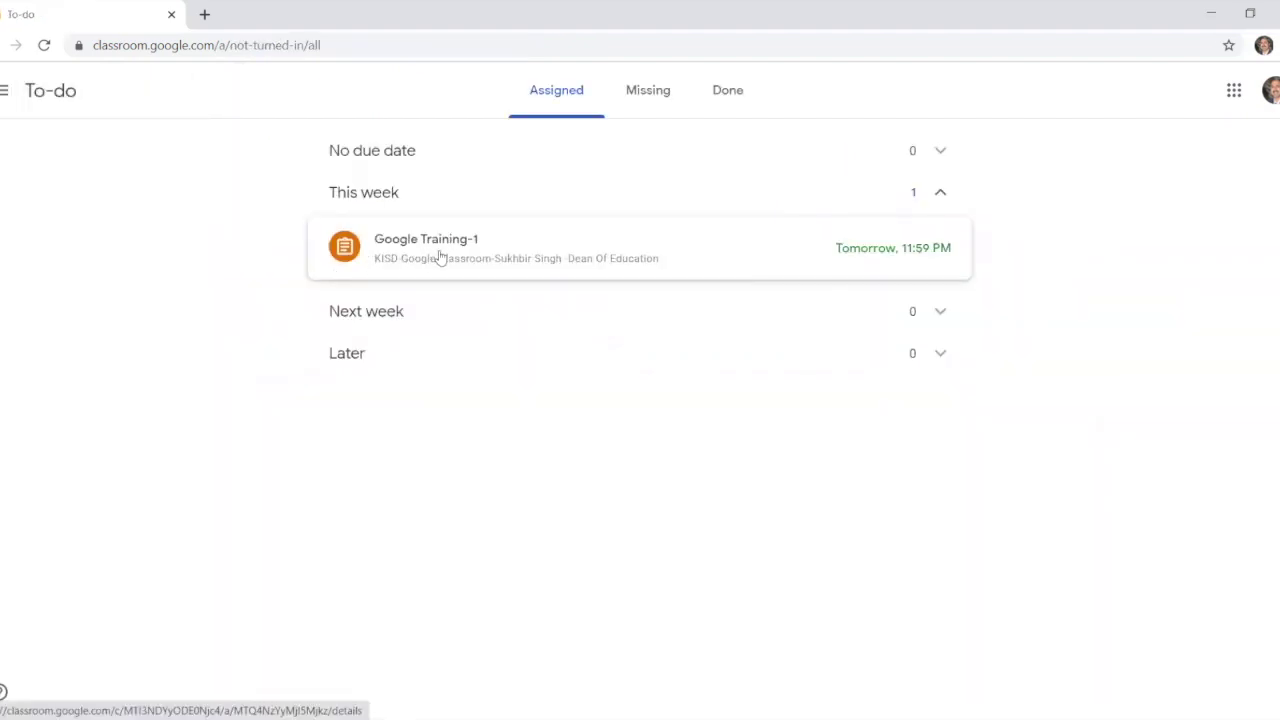
click(6, 92)
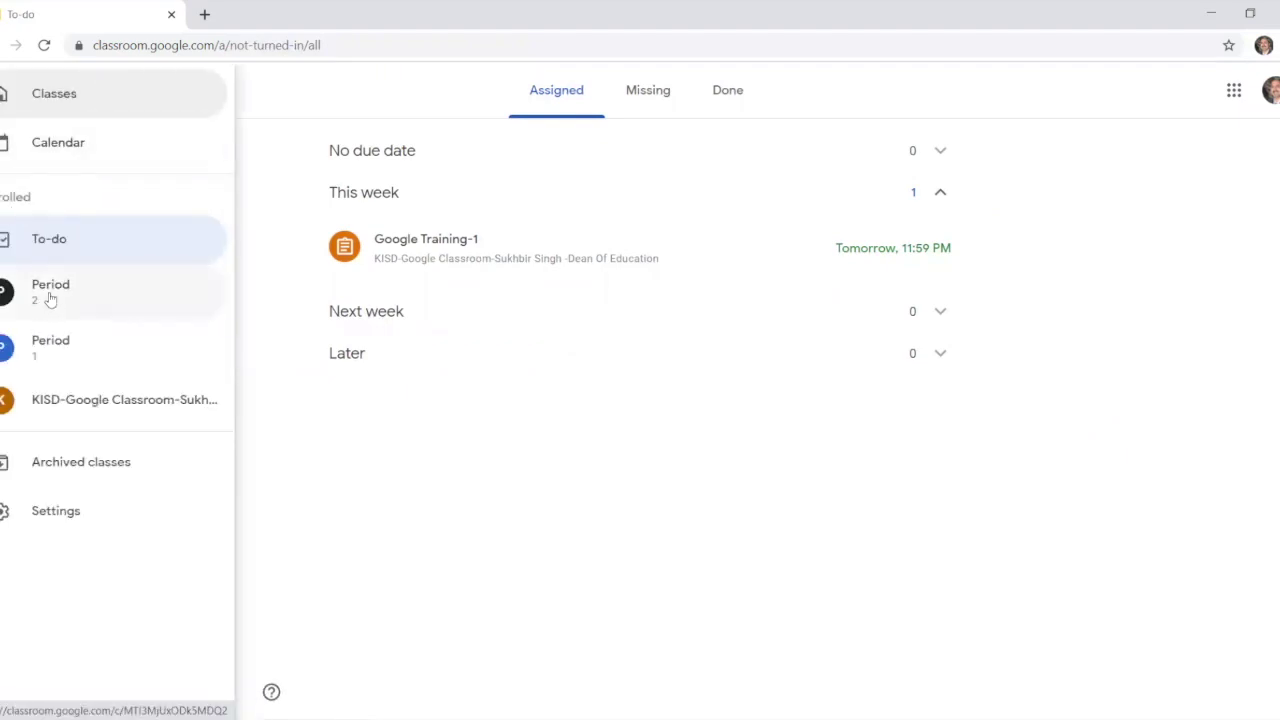
click(50, 292)
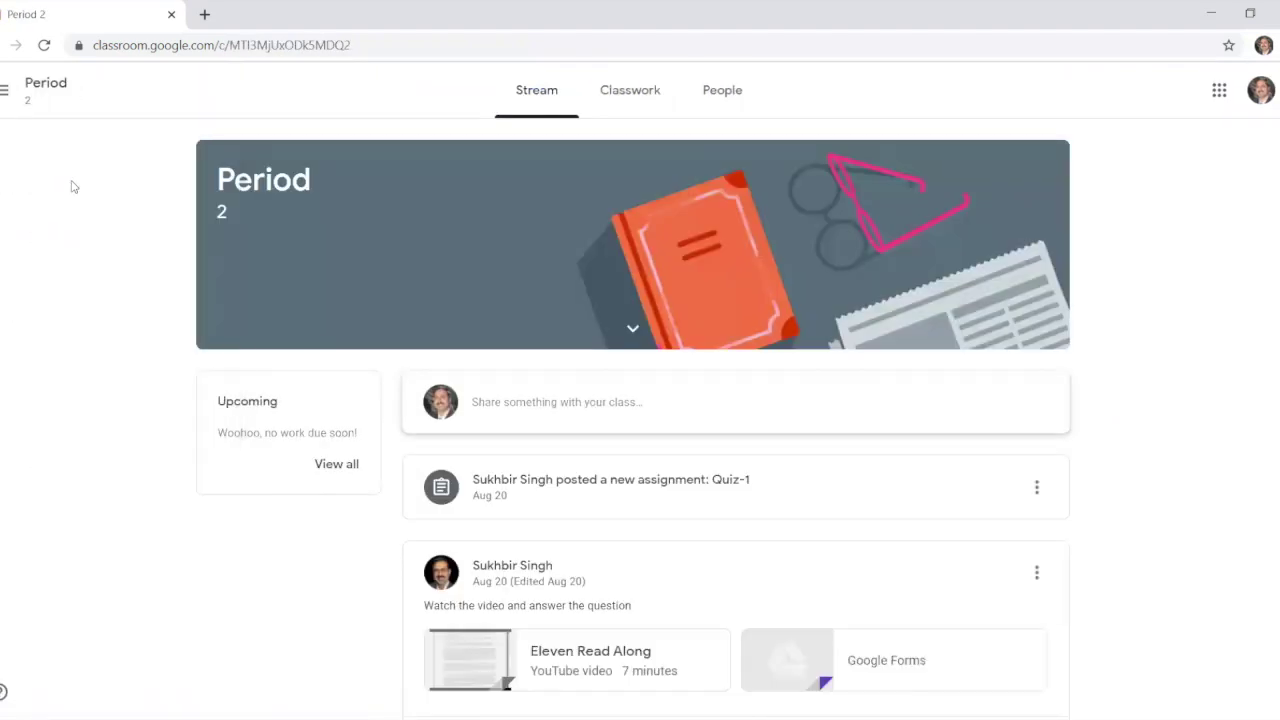
click(648, 97)
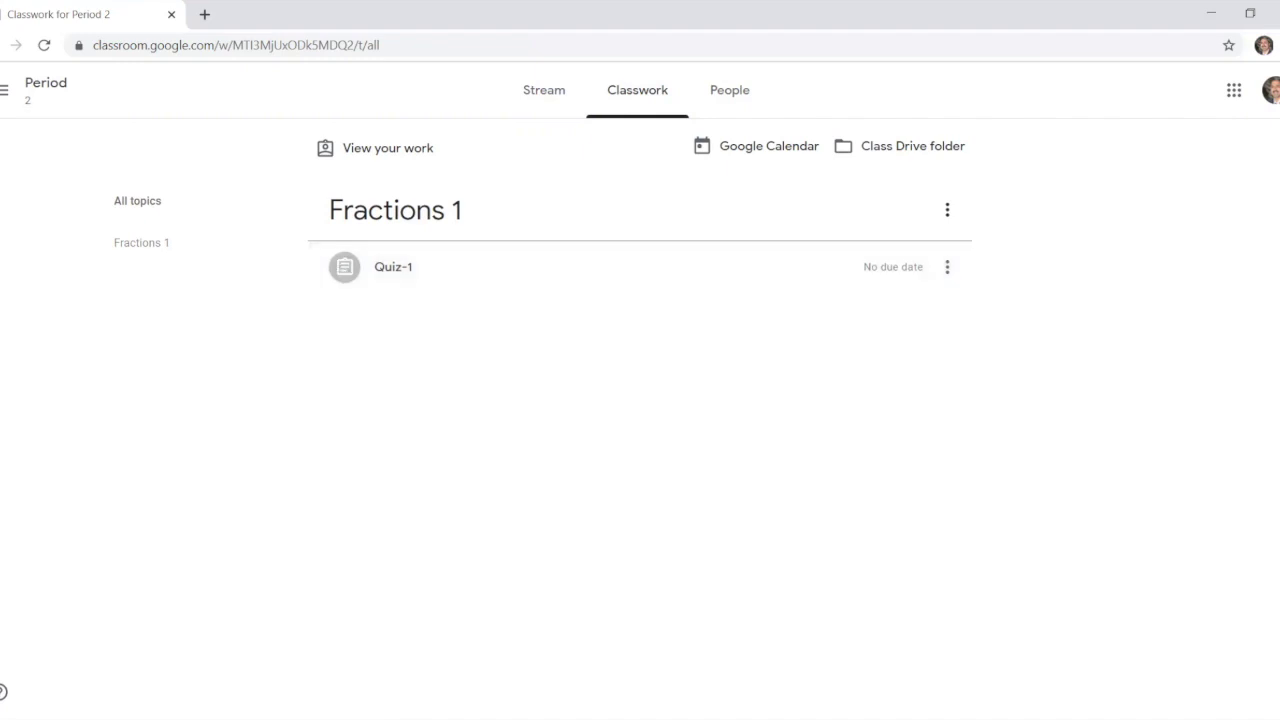
click(7, 95)
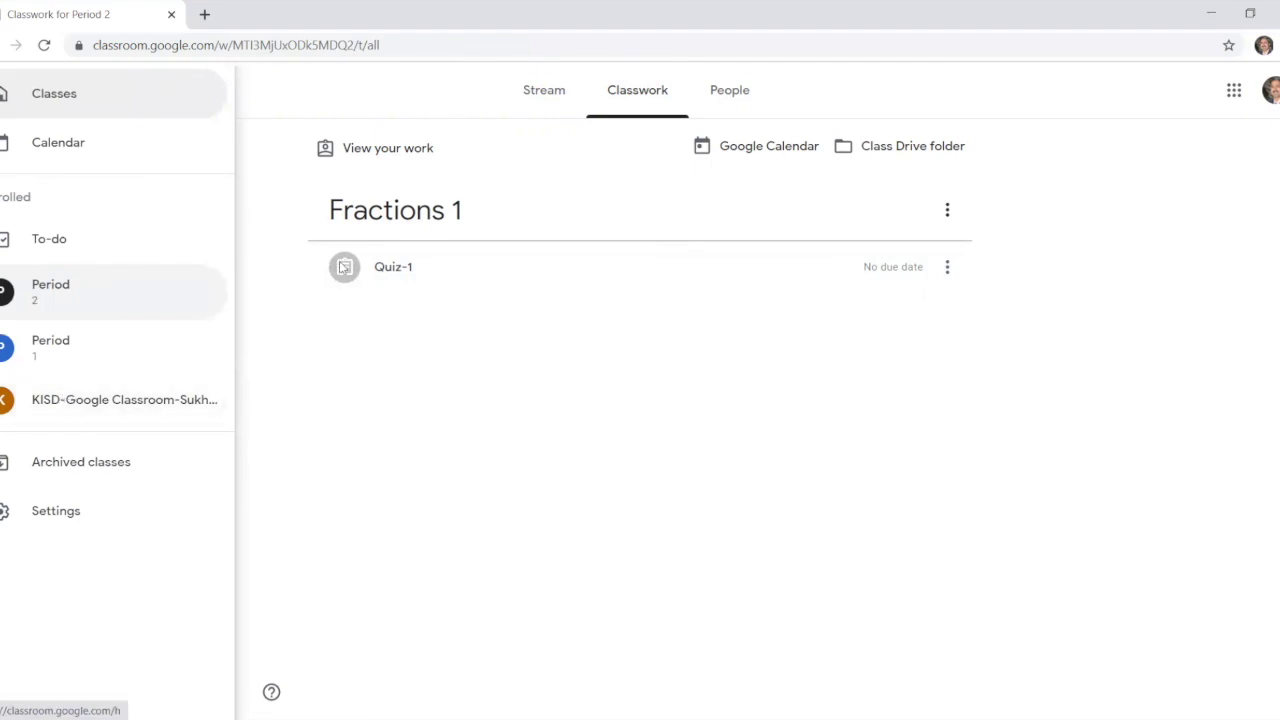
Step: Return to the KISD class and view its Classwork topics and assignments
click(94, 412)
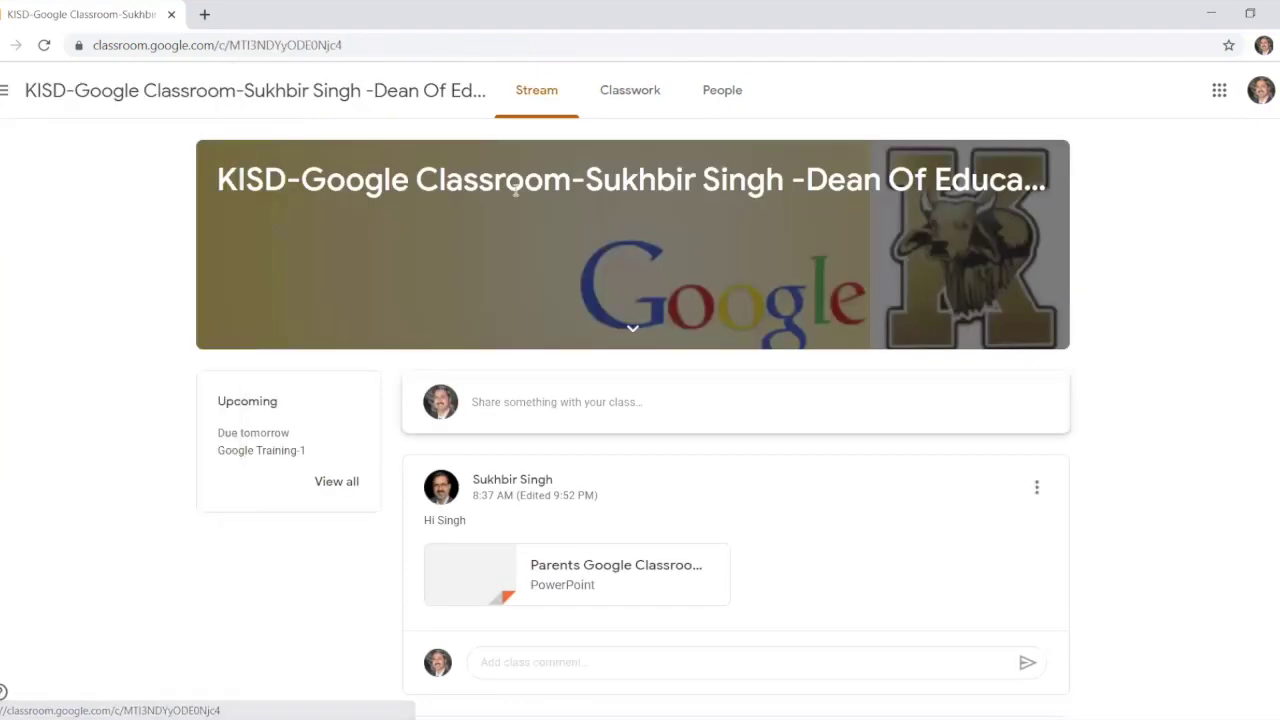
click(625, 90)
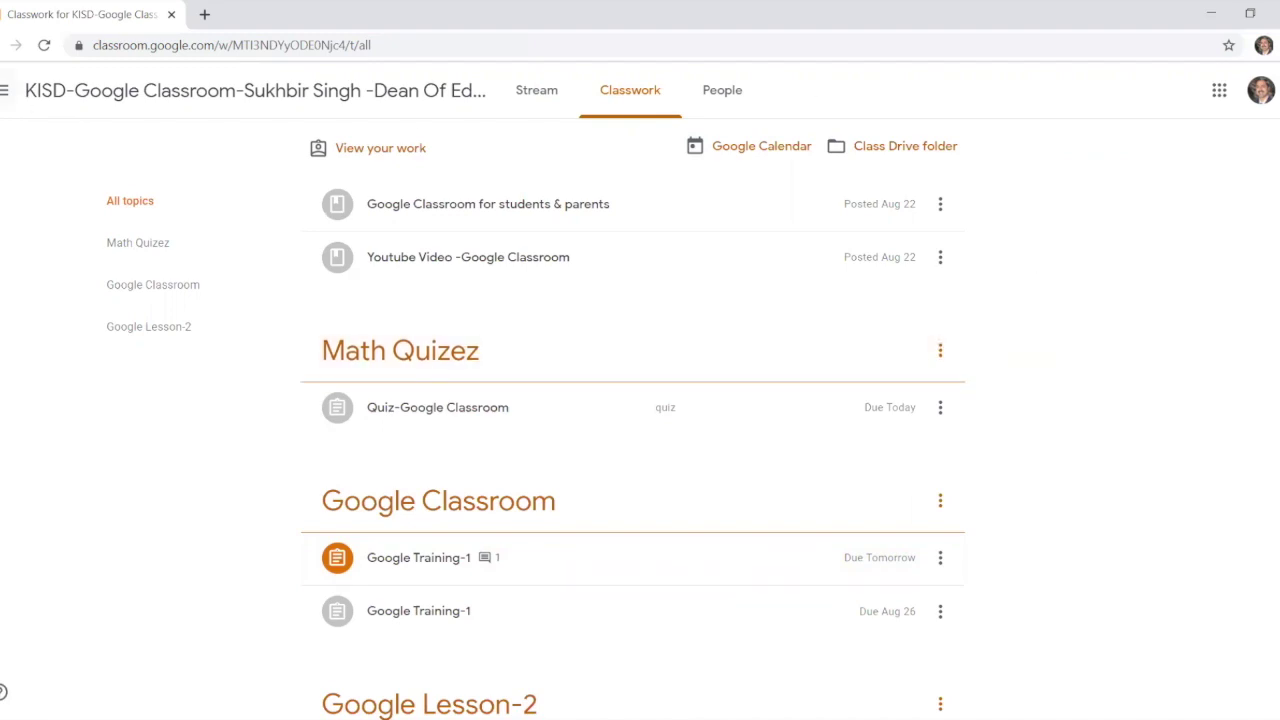
Step: Go to the Classes overview showing the Period 2, Period 1 and KISD cards
click(5, 90)
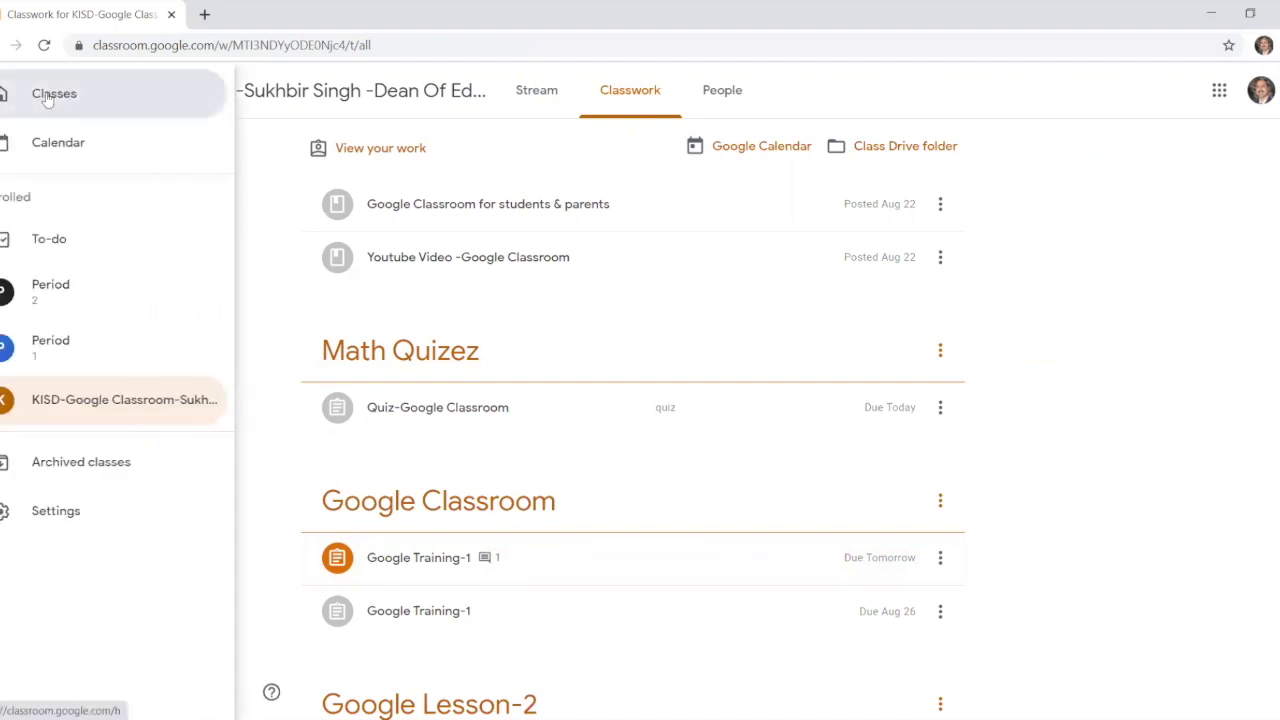
click(47, 96)
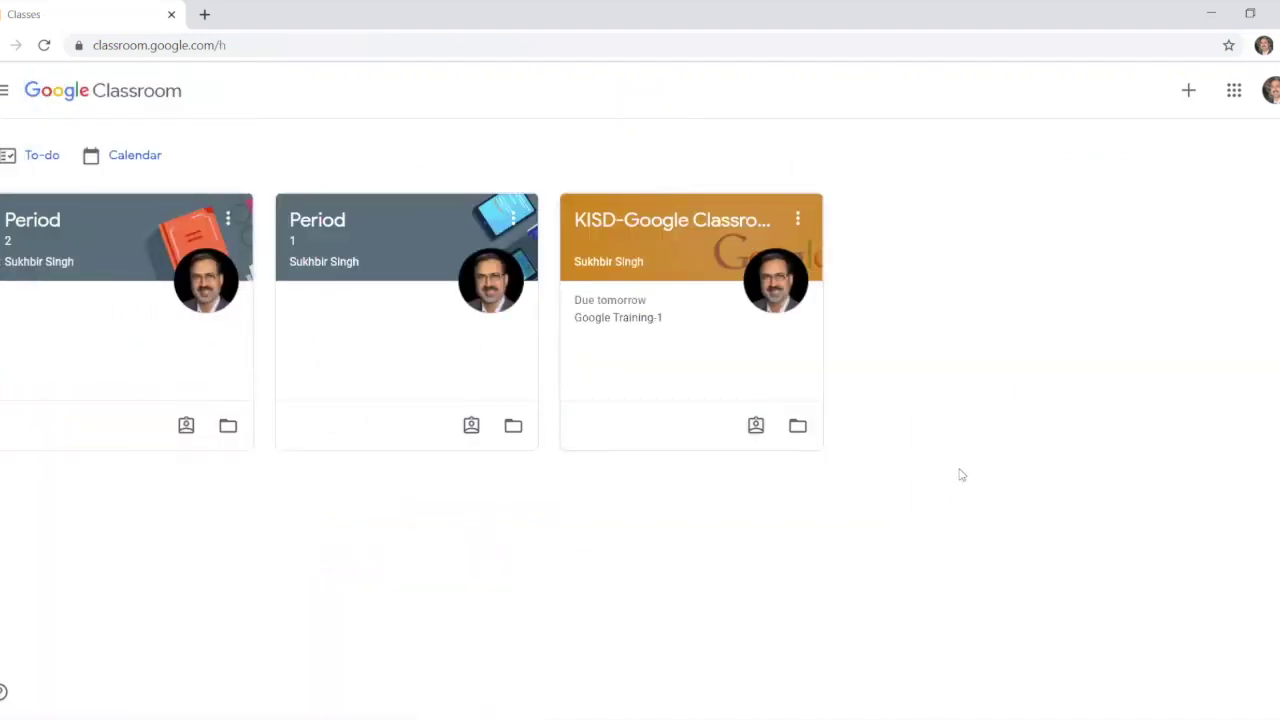